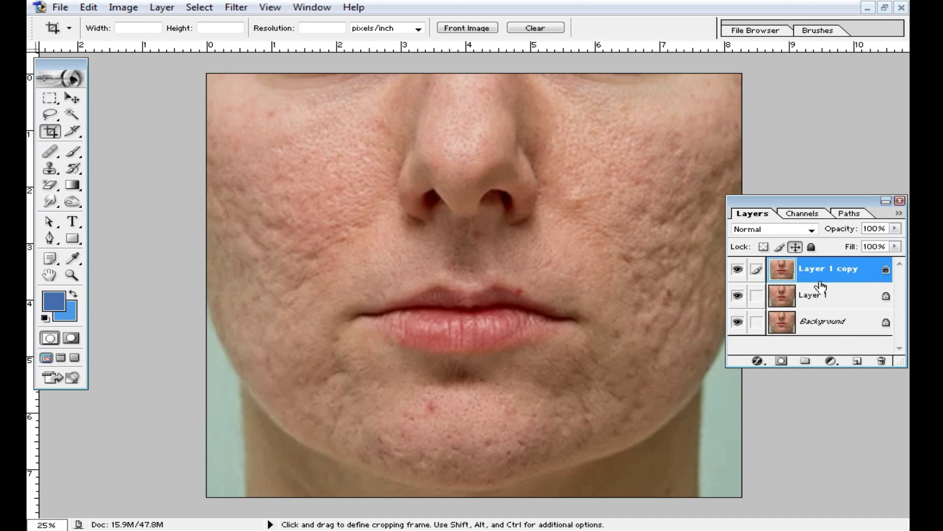
- Invert the colours of the Layer 1 copy layer and set its blend mode to Vivid Light
{"action": "key", "text": "ctrl+i"}
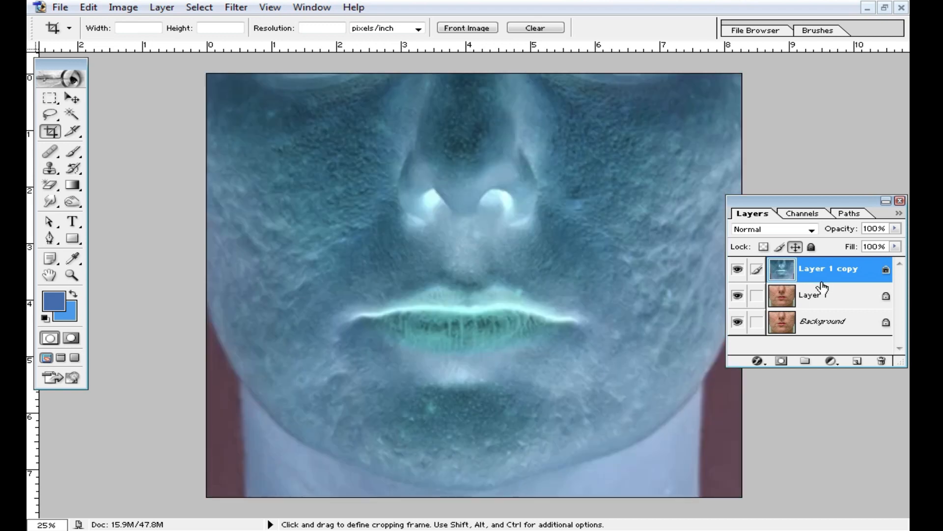
{"action": "left_click", "coordinate": [811, 229]}
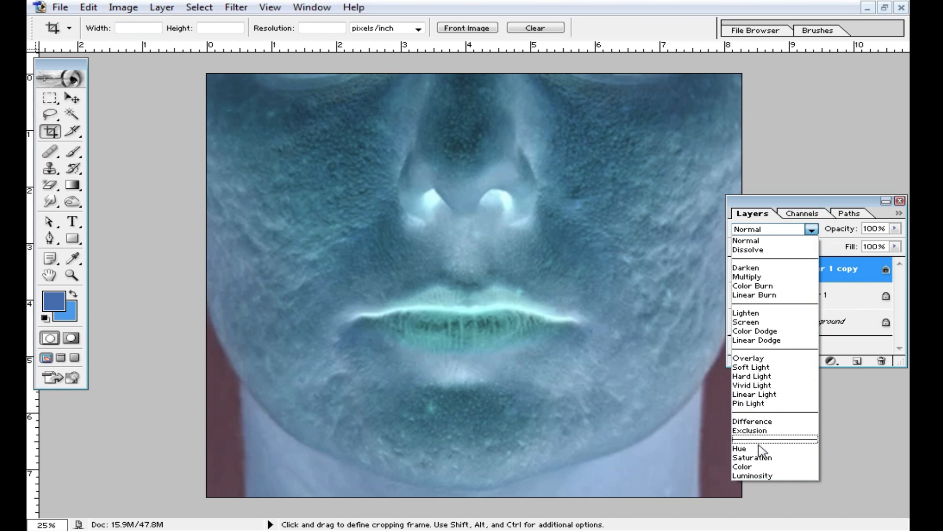
{"action": "left_click", "coordinate": [769, 384]}
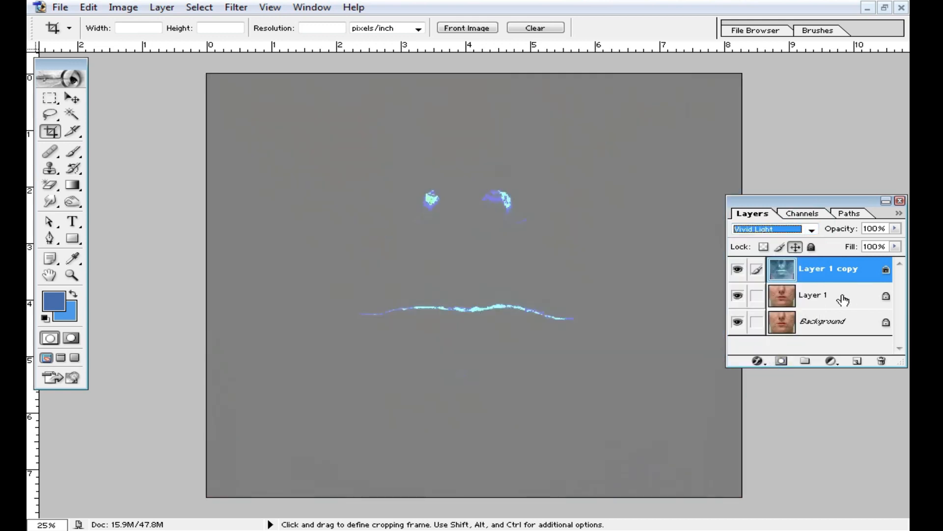
- Apply a High Pass filter with a radius of 44.5 pixels to Layer 1 copy
{"action": "left_click", "coordinate": [237, 9]}
{"action": "mouse_move", "coordinate": [337, 302]}
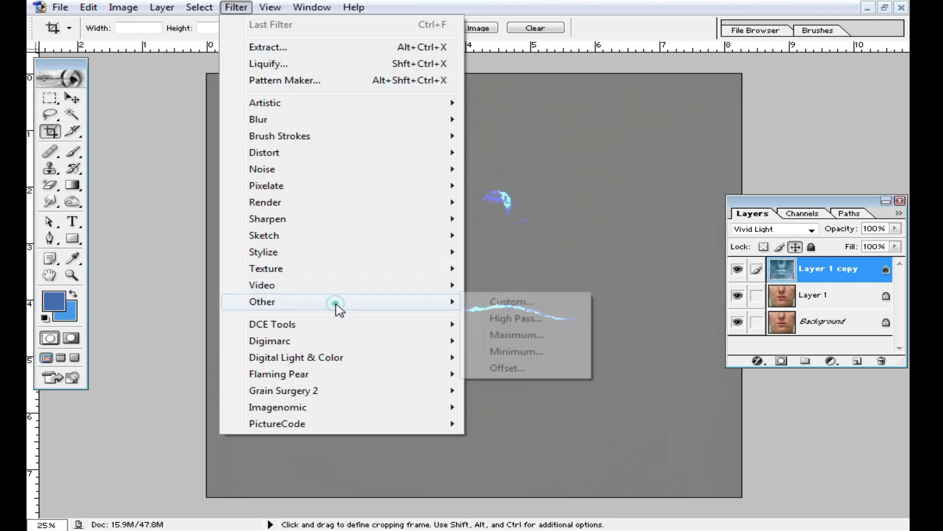
{"action": "left_click", "coordinate": [518, 319]}
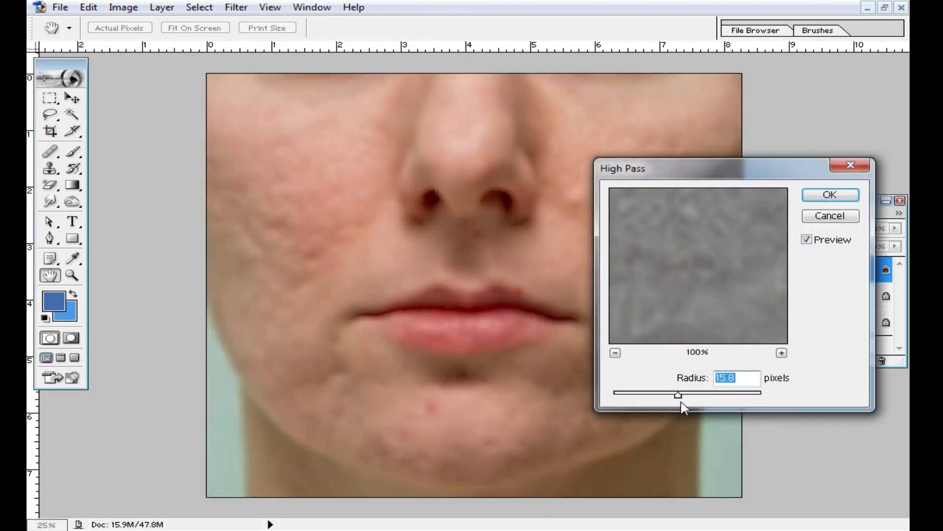
{"action": "left_click_drag", "start_coordinate": [678, 395], "coordinate": [702, 395]}
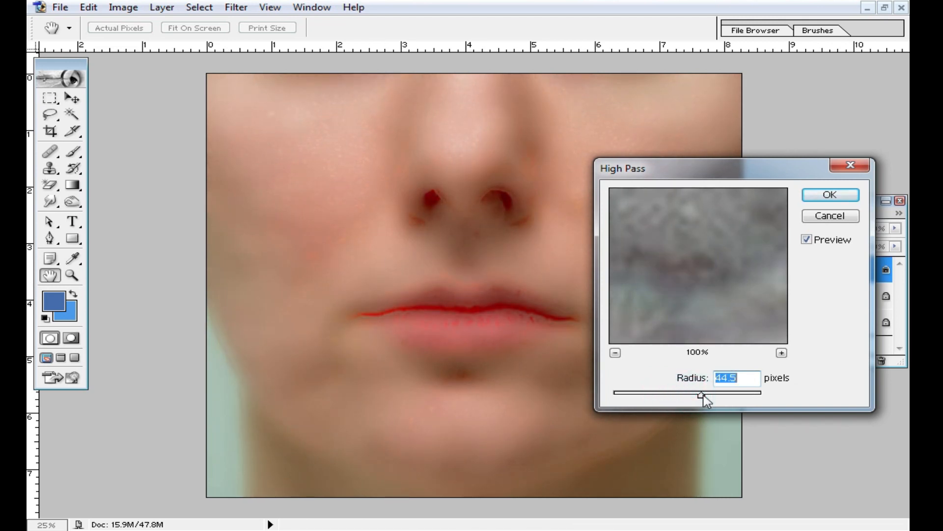
{"action": "left_click", "coordinate": [822, 200]}
{"action": "key", "text": "c"}
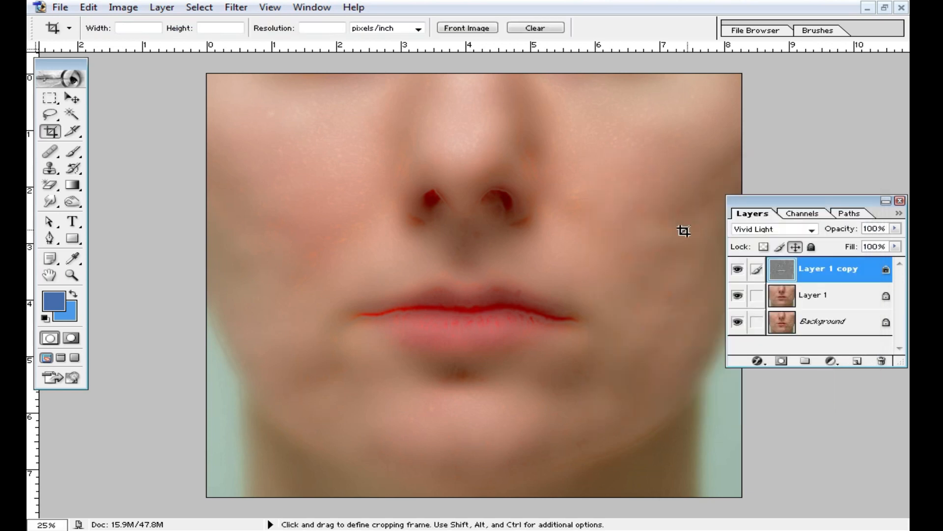
- Apply a Gaussian Blur to Layer 1 copy, adjusting the radius to bring back fine skin texture
{"action": "left_click", "coordinate": [237, 7]}
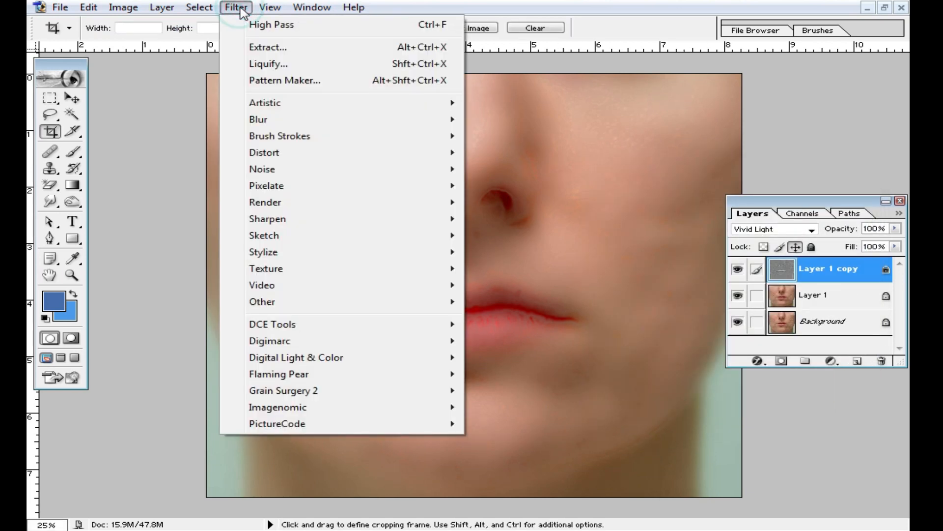
{"action": "mouse_move", "coordinate": [301, 127]}
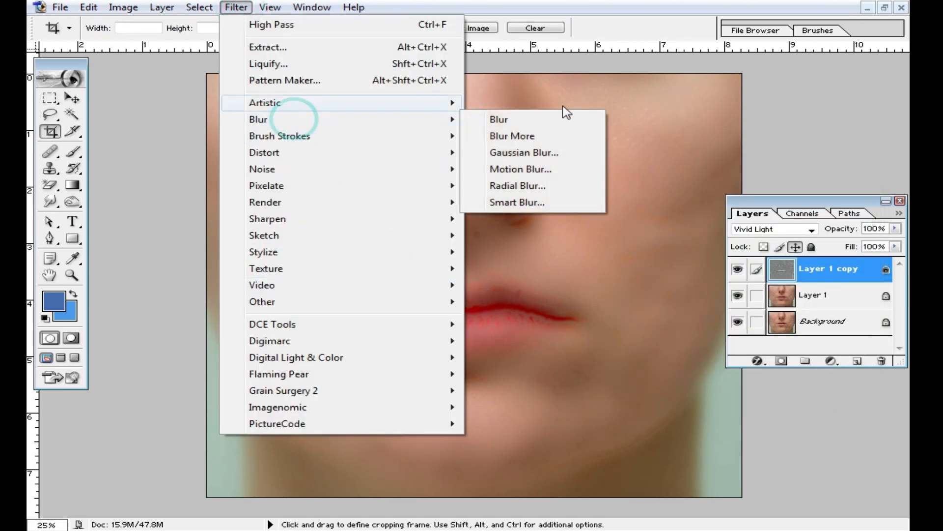
{"action": "left_click", "coordinate": [559, 153]}
{"action": "left_click_drag", "start_coordinate": [536, 379], "coordinate": [564, 382]}
{"action": "left_click", "coordinate": [747, 181]}
{"action": "key", "text": "c"}
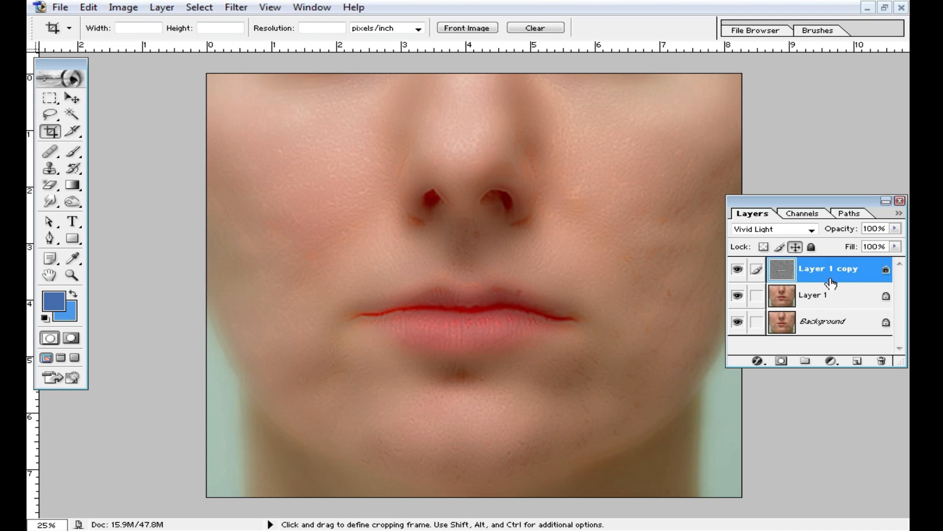
- Add a layer mask to Layer 1 copy and invert it to black to hide the smoothing
{"action": "left_click", "coordinate": [783, 363]}
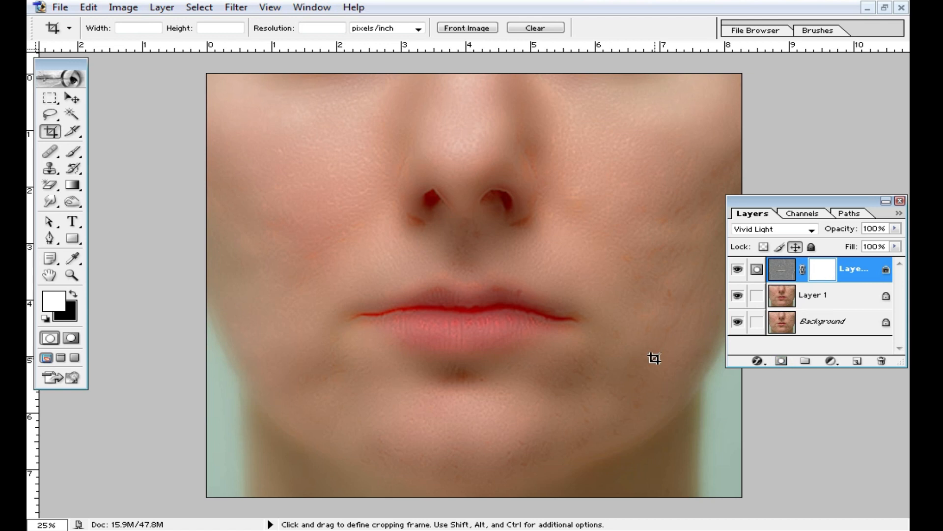
{"action": "key", "text": "ctrl+i"}
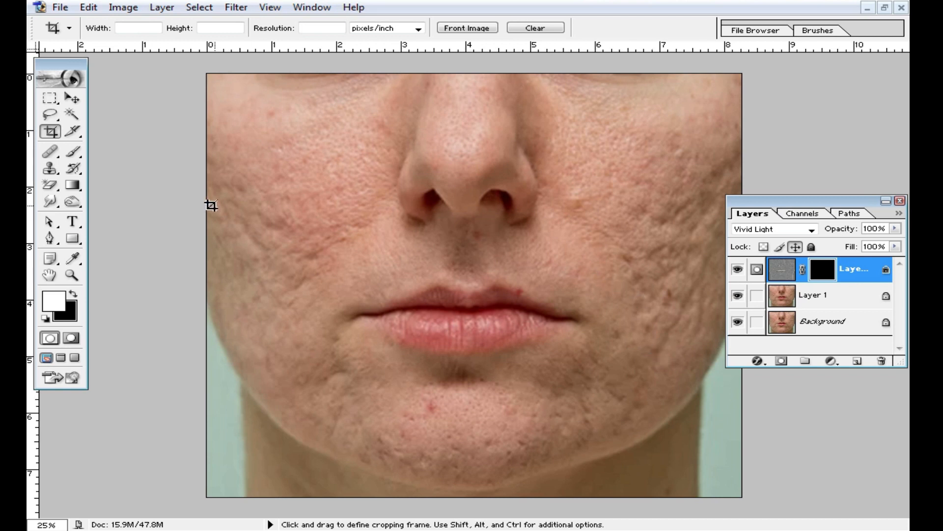
- Set up the Brush tool with a 384 px diameter and 66% opacity
{"action": "left_click", "coordinate": [73, 153]}
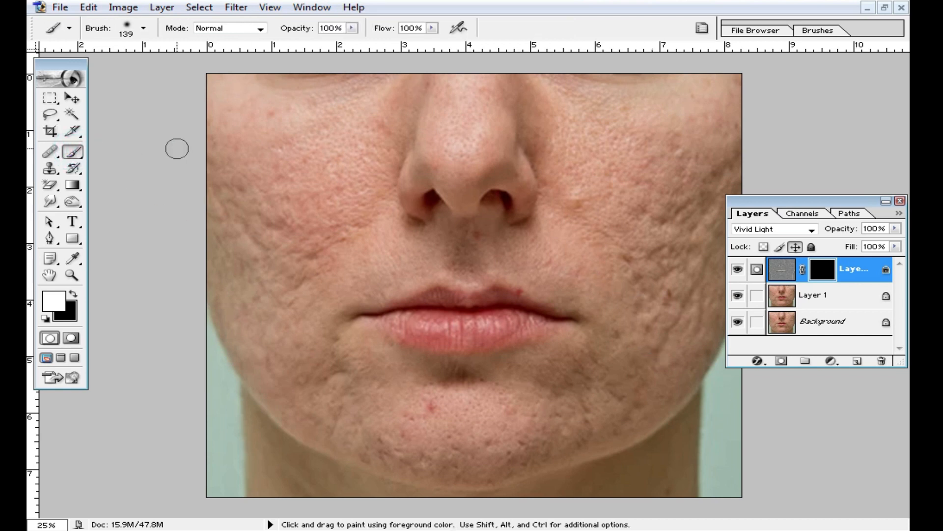
{"action": "right_click", "coordinate": [578, 236]}
{"action": "left_click_drag", "start_coordinate": [701, 263], "coordinate": [730, 261]}
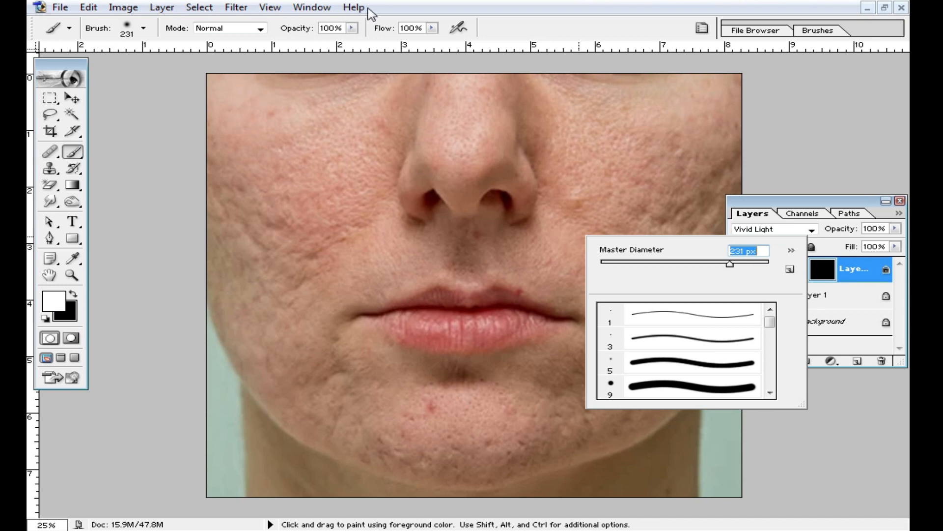
{"action": "left_click", "coordinate": [351, 28]}
{"action": "left_click_drag", "start_coordinate": [354, 43], "coordinate": [323, 43]}
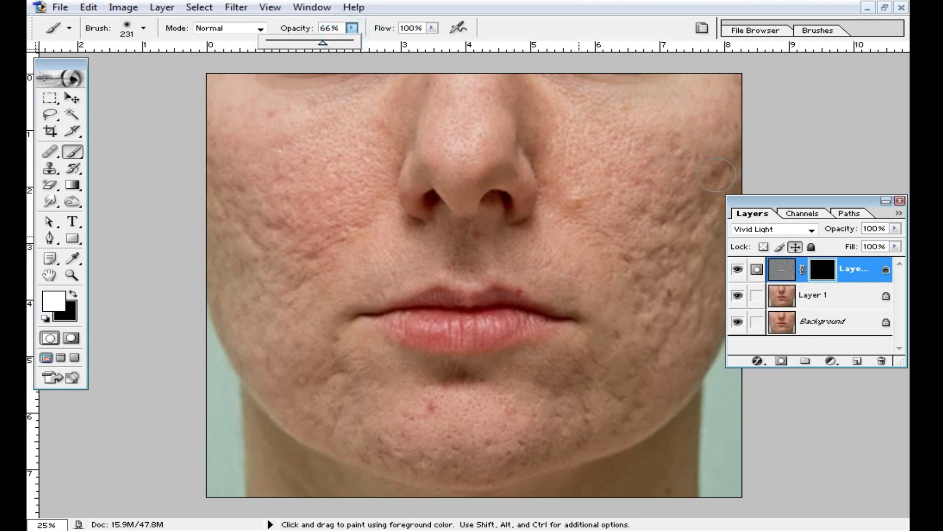
{"action": "right_click", "coordinate": [620, 201]}
{"action": "left_click_drag", "start_coordinate": [759, 224], "coordinate": [786, 225]}
- Paint white on the mask over the cheek on the image's left side, raising the brush opacity to 100%
{"action": "left_click", "coordinate": [315, 203]}
{"action": "mouse_move", "coordinate": [292, 231]}
{"action": "left_mouse_down"}
{"action": "mouse_move", "coordinate": [345, 177]}
{"action": "mouse_move", "coordinate": [347, 228]}
{"action": "mouse_move", "coordinate": [316, 278]}
{"action": "mouse_move", "coordinate": [300, 334]}
{"action": "left_mouse_up"}
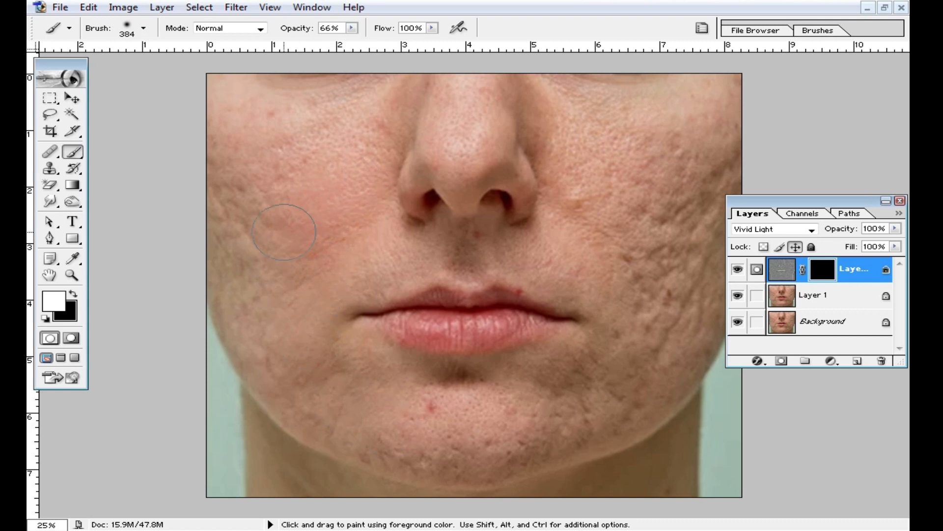
{"action": "mouse_move", "coordinate": [351, 28]}
{"action": "left_mouse_down"}
{"action": "mouse_move", "coordinate": [351, 39]}
{"action": "mouse_move", "coordinate": [378, 47]}
{"action": "left_mouse_up"}
{"action": "mouse_move", "coordinate": [384, 102]}
{"action": "left_mouse_down"}
{"action": "mouse_move", "coordinate": [302, 278]}
{"action": "mouse_move", "coordinate": [256, 166]}
{"action": "mouse_move", "coordinate": [245, 223]}
{"action": "mouse_move", "coordinate": [253, 278]}
{"action": "mouse_move", "coordinate": [228, 99]}
{"action": "left_mouse_up"}
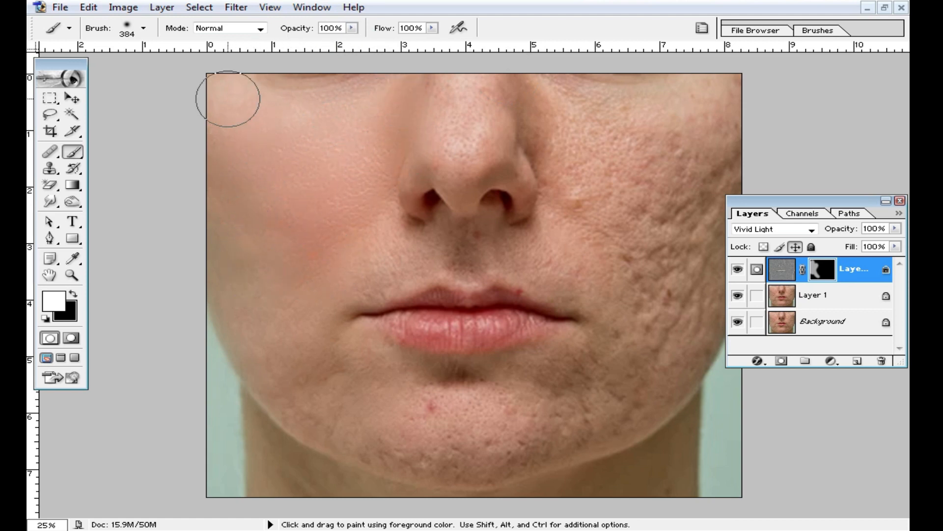
- Paint white on the mask over the chin, the other cheek, the nose and the upper lip area, sparing the lips
{"action": "mouse_move", "coordinate": [432, 393]}
{"action": "left_mouse_down"}
{"action": "mouse_move", "coordinate": [491, 408]}
{"action": "mouse_move", "coordinate": [432, 450]}
{"action": "mouse_move", "coordinate": [570, 418]}
{"action": "mouse_move", "coordinate": [589, 373]}
{"action": "mouse_move", "coordinate": [500, 440]}
{"action": "mouse_move", "coordinate": [659, 341]}
{"action": "mouse_move", "coordinate": [712, 202]}
{"action": "left_mouse_up"}
{"action": "mouse_move", "coordinate": [583, 419]}
{"action": "left_mouse_down"}
{"action": "mouse_move", "coordinate": [643, 400]}
{"action": "mouse_move", "coordinate": [673, 288]}
{"action": "mouse_move", "coordinate": [624, 284]}
{"action": "mouse_move", "coordinate": [635, 248]}
{"action": "mouse_move", "coordinate": [628, 159]}
{"action": "mouse_move", "coordinate": [689, 179]}
{"action": "mouse_move", "coordinate": [598, 181]}
{"action": "mouse_move", "coordinate": [518, 64]}
{"action": "mouse_move", "coordinate": [667, 131]}
{"action": "mouse_move", "coordinate": [708, 121]}
{"action": "mouse_move", "coordinate": [660, 222]}
{"action": "left_mouse_up"}
{"action": "mouse_move", "coordinate": [634, 323]}
{"action": "left_mouse_down"}
{"action": "mouse_move", "coordinate": [672, 177]}
{"action": "mouse_move", "coordinate": [695, 155]}
{"action": "mouse_move", "coordinate": [572, 234]}
{"action": "mouse_move", "coordinate": [366, 261]}
{"action": "mouse_move", "coordinate": [343, 253]}
{"action": "mouse_move", "coordinate": [493, 101]}
{"action": "mouse_move", "coordinate": [566, 186]}
{"action": "mouse_move", "coordinate": [557, 256]}
{"action": "mouse_move", "coordinate": [470, 243]}
{"action": "mouse_move", "coordinate": [347, 271]}
{"action": "mouse_move", "coordinate": [261, 226]}
{"action": "left_mouse_up"}
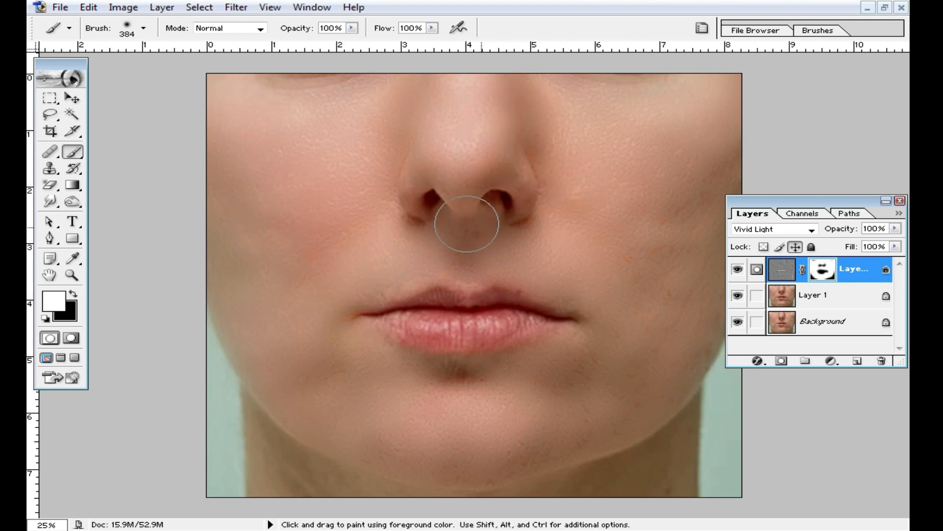
{"action": "scroll", "coordinate": [467, 223], "scroll_direction": "up", "scroll_amount": 5}
{"action": "scroll", "coordinate": [544, 291], "scroll_direction": "down", "scroll_amount": 2}
{"action": "scroll", "coordinate": [543, 291], "scroll_direction": "down", "scroll_amount": 2}
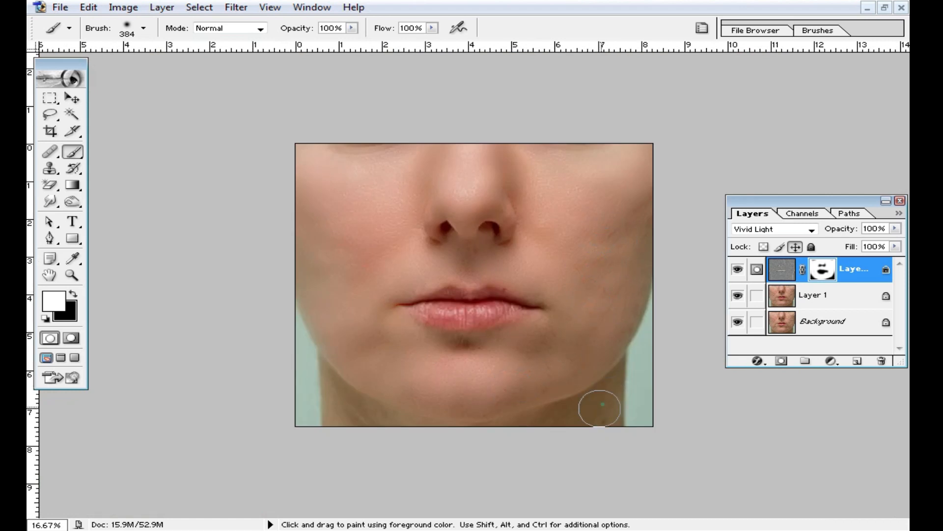
{"action": "scroll", "coordinate": [531, 291], "scroll_direction": "up", "scroll_amount": 1}
{"action": "scroll", "coordinate": [583, 266], "scroll_direction": "down", "scroll_amount": 1}
{"action": "double_click", "coordinate": [788, 272]}
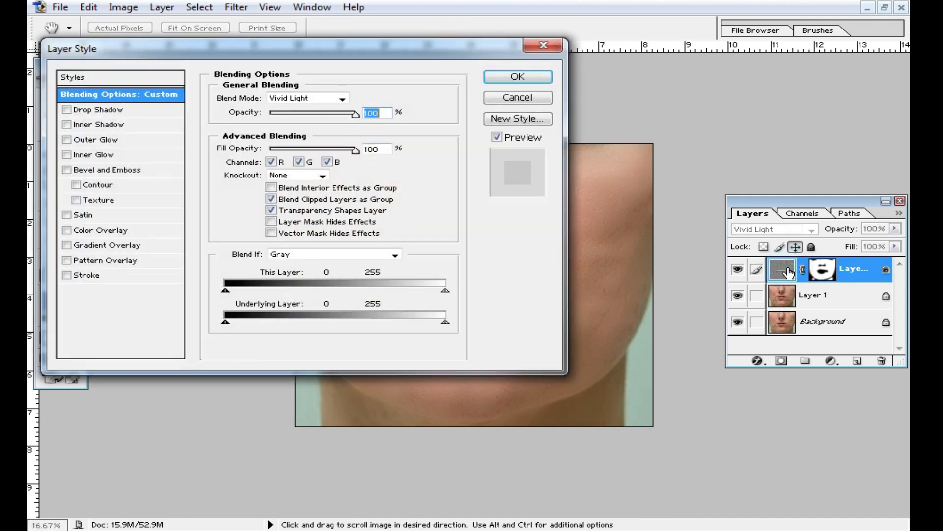
{"action": "left_click", "coordinate": [536, 77]}
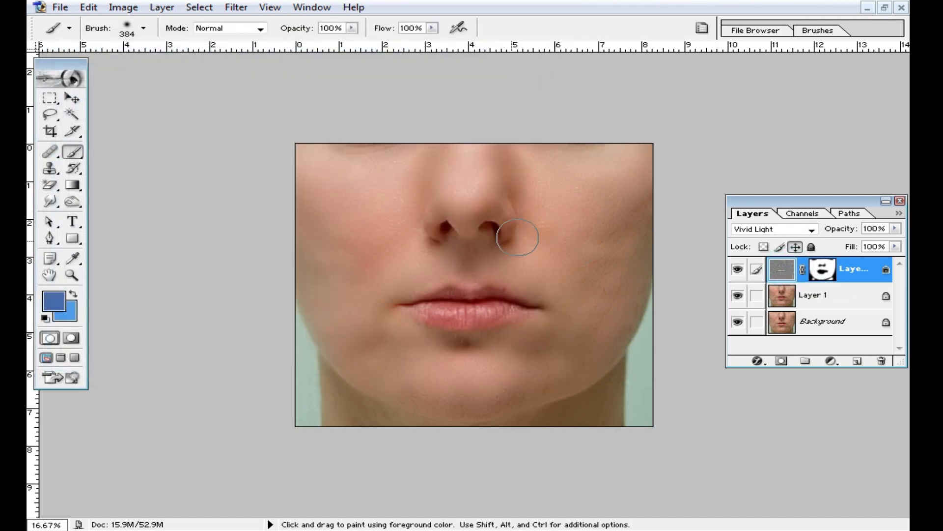
{"action": "left_click", "coordinate": [541, 249], "text": "ctrl"}
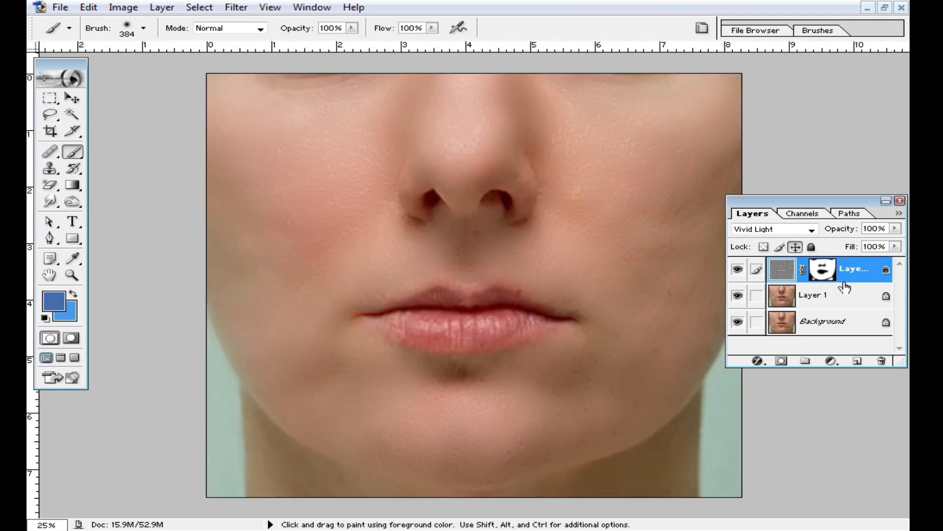
{"action": "left_click", "coordinate": [613, 270], "text": "alt"}
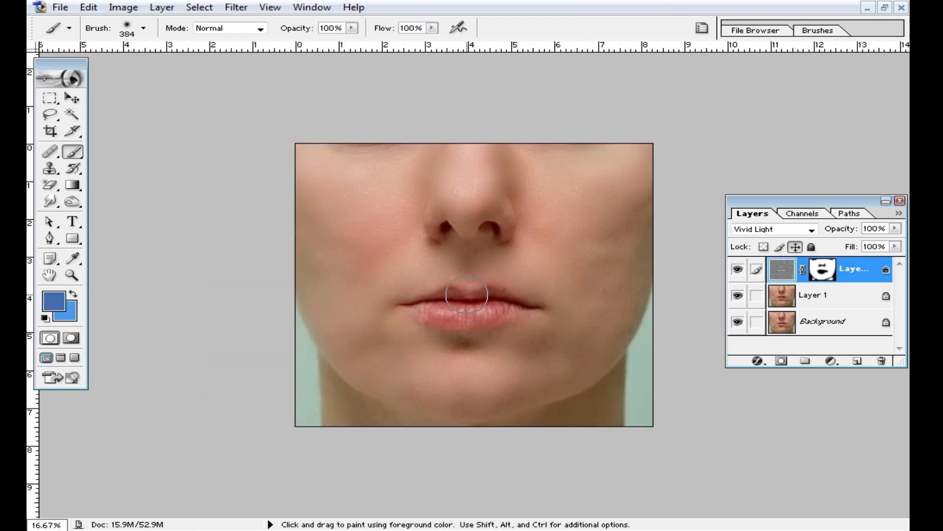
{"action": "key", "text": "ctrl+shift+e"}
{"action": "left_click", "coordinate": [494, 274], "text": "ctrl"}
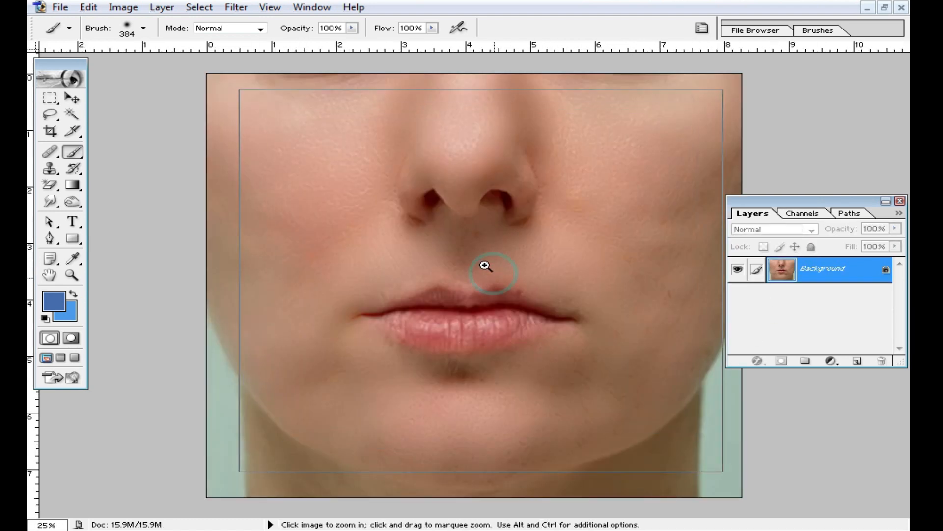
{"action": "left_click", "coordinate": [494, 274], "text": "ctrl"}
{"action": "left_click_drag", "start_coordinate": [567, 227], "coordinate": [279, 212]}
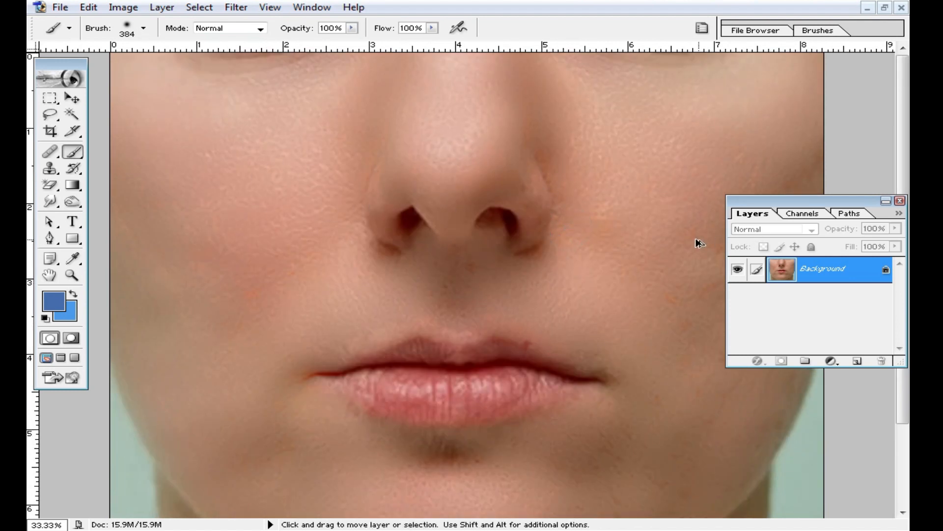
{"action": "key", "text": "ctrl+z"}
- Hide and reshow the smoothing layer to compare the skin before and after the retouch
{"action": "left_click", "coordinate": [738, 269]}
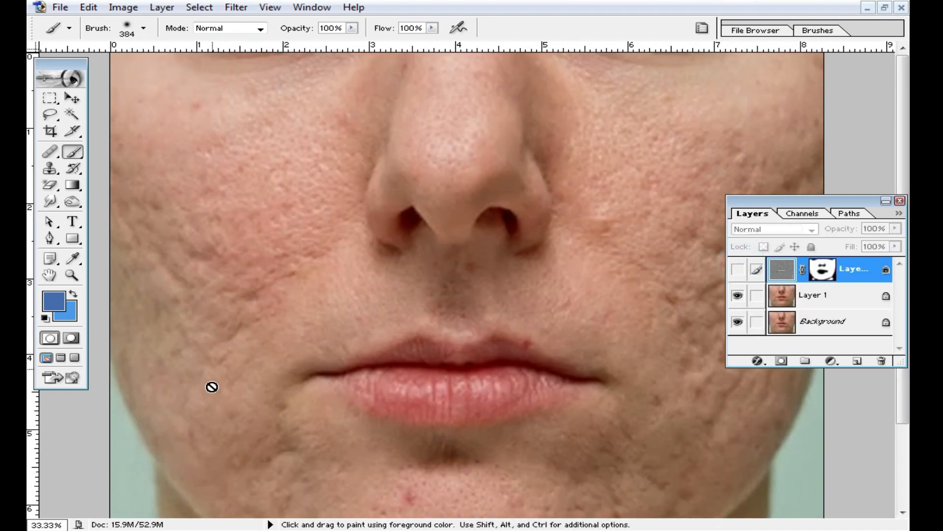
{"action": "left_click", "coordinate": [738, 269]}
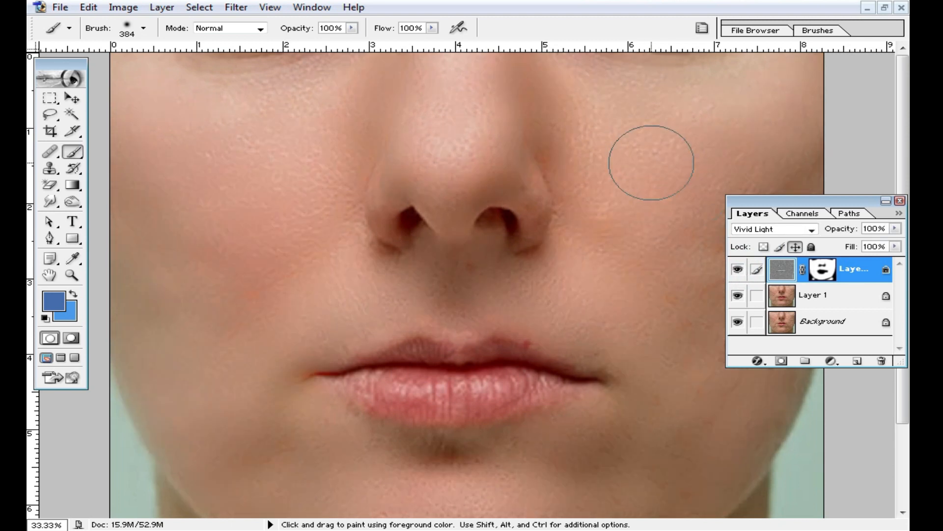
{"action": "key", "text": "ctrl+minus"}
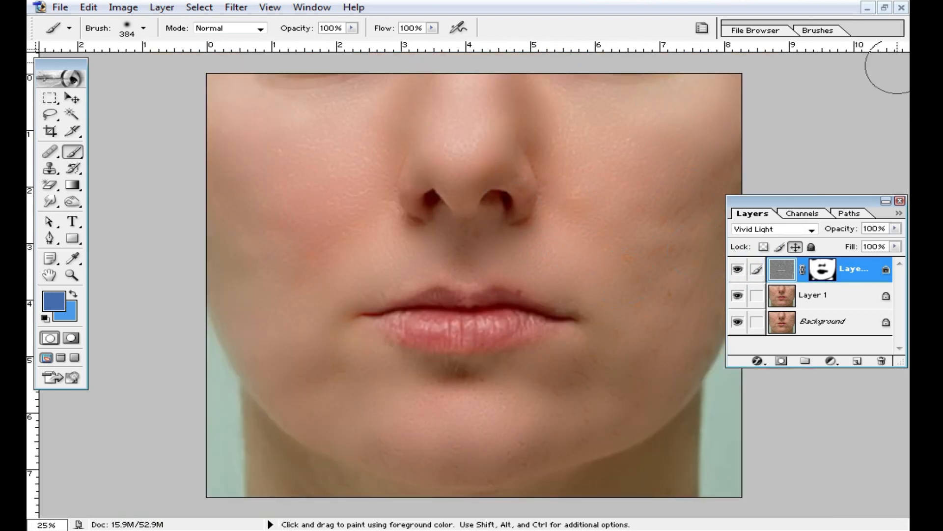
- Fit the image in the maximized document window and merge all visible layers into the background
{"action": "left_click", "coordinate": [884, 7]}
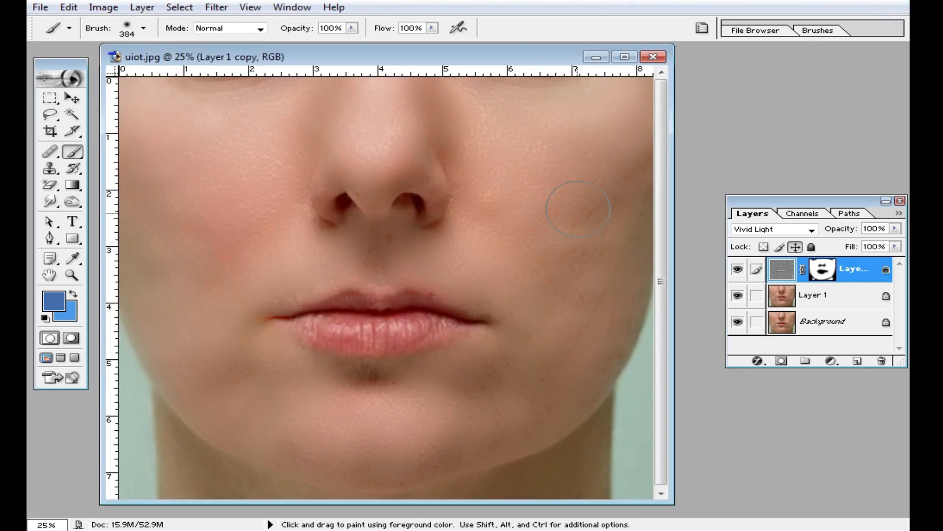
{"action": "scroll", "coordinate": [565, 228], "scroll_direction": "down", "scroll_amount": 1}
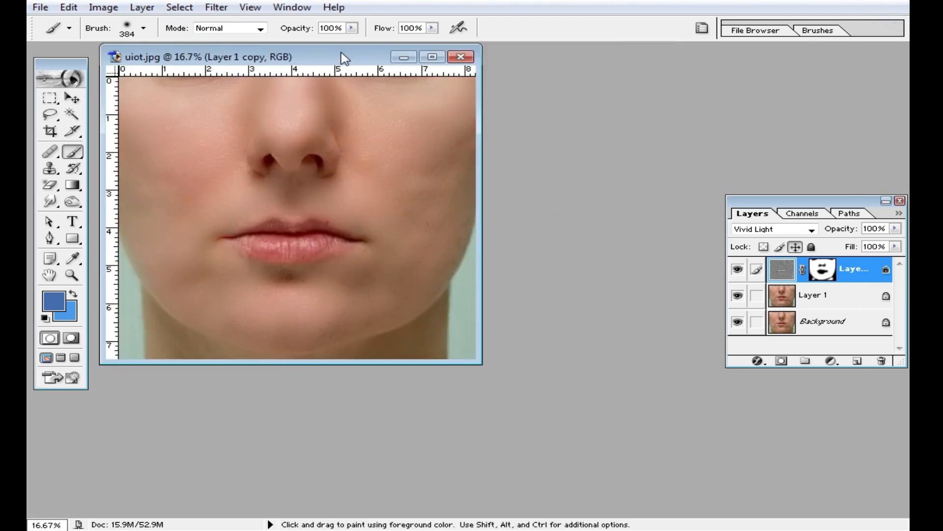
{"action": "double_click", "coordinate": [348, 60]}
{"action": "key", "text": "ctrl+0"}
{"action": "key", "text": "ctrl+shift+e"}
- Apply the Imagenomic Noiseware Professional filter with its Default settings to the merged image
{"action": "left_click", "coordinate": [236, 7]}
{"action": "left_click", "coordinate": [354, 406]}
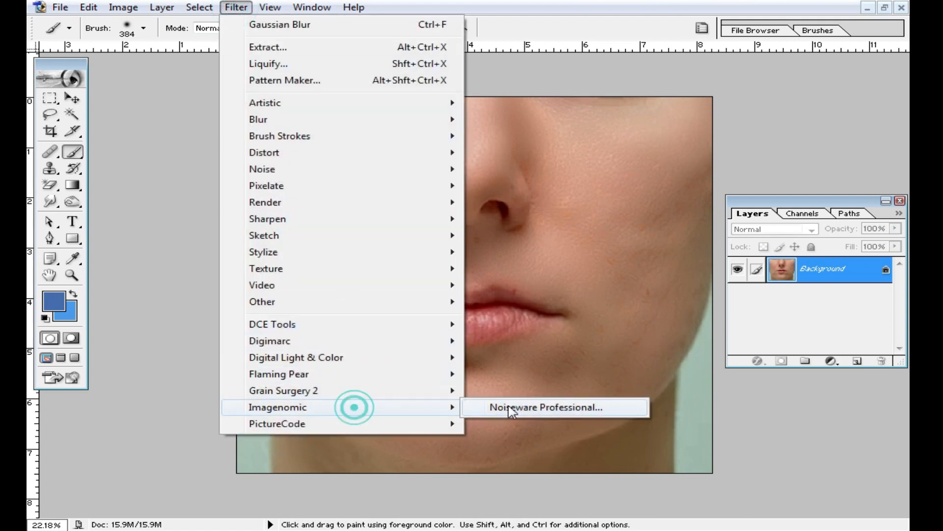
{"action": "left_click", "coordinate": [536, 406]}
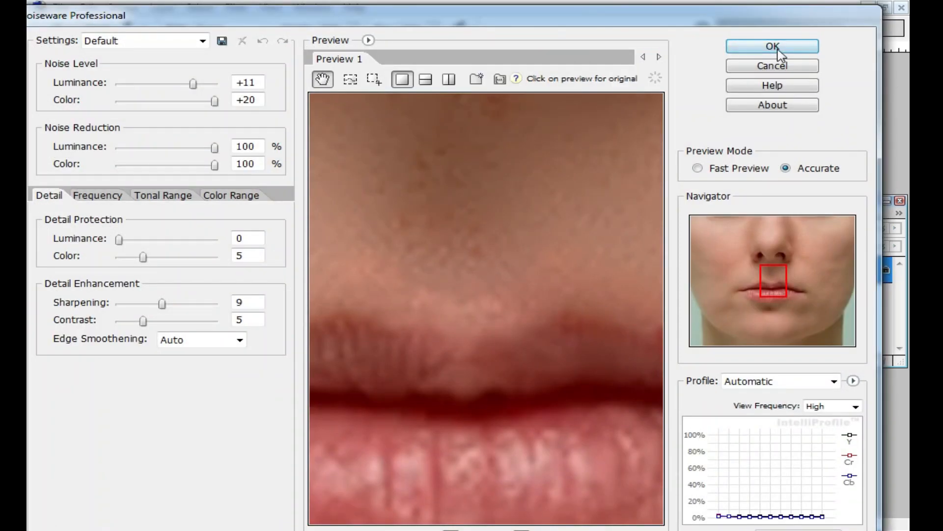
{"action": "left_click", "coordinate": [774, 47]}
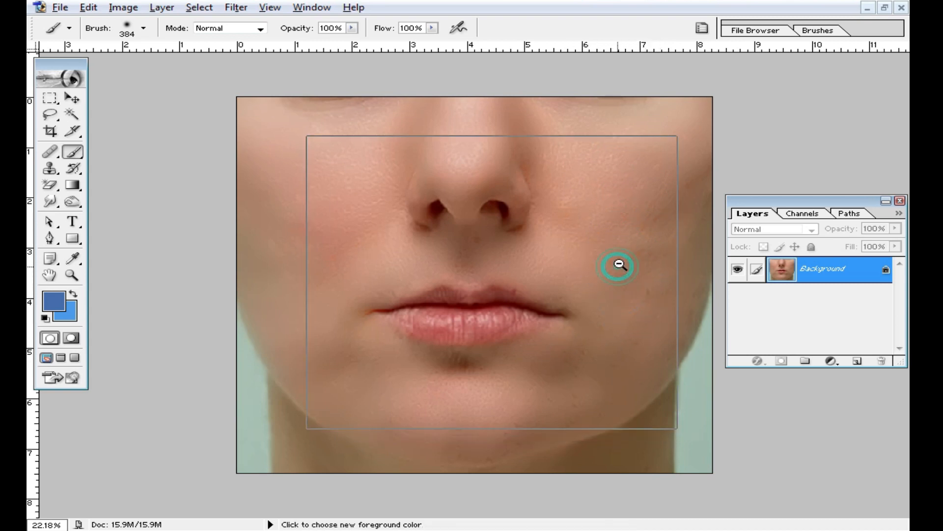
- Inspect the noise-reduced skin and duplicate the background onto a new layer
{"action": "scroll", "coordinate": [619, 268], "scroll_direction": "down", "scroll_amount": 3}
{"action": "scroll", "coordinate": [576, 253], "scroll_direction": "up", "scroll_amount": 1}
{"action": "left_click", "coordinate": [598, 270], "text": "ctrl"}
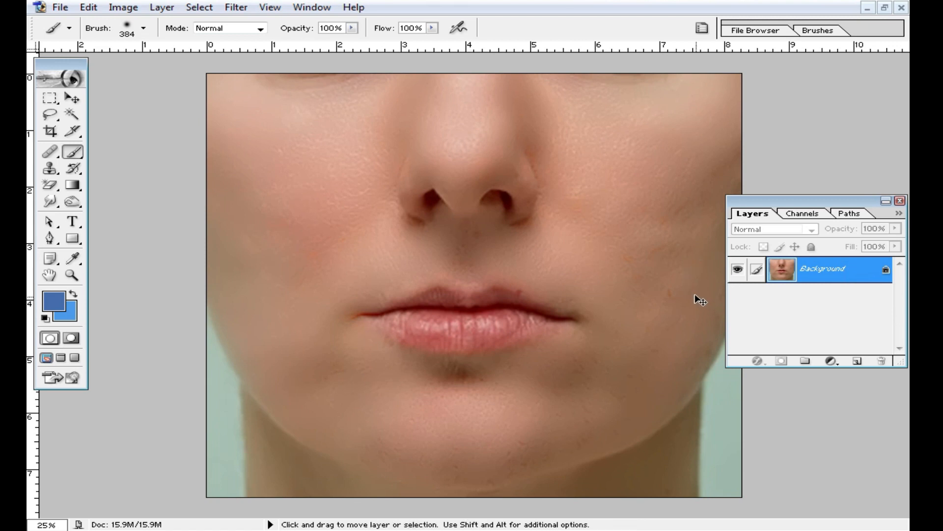
{"action": "key", "text": "ctrl+j"}
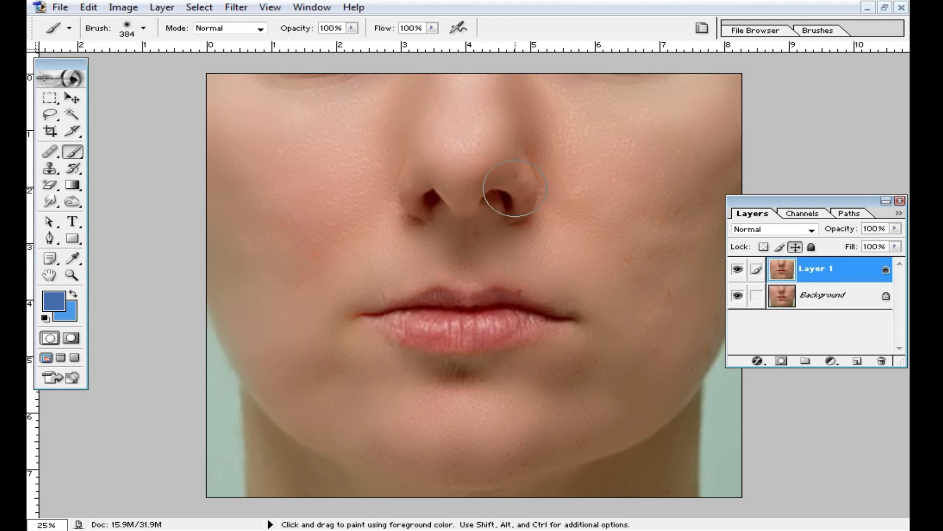
- Blur the duplicate layer with Gaussian Blur at a radius of 19 pixels
{"action": "left_click", "coordinate": [236, 7]}
{"action": "mouse_move", "coordinate": [319, 122]}
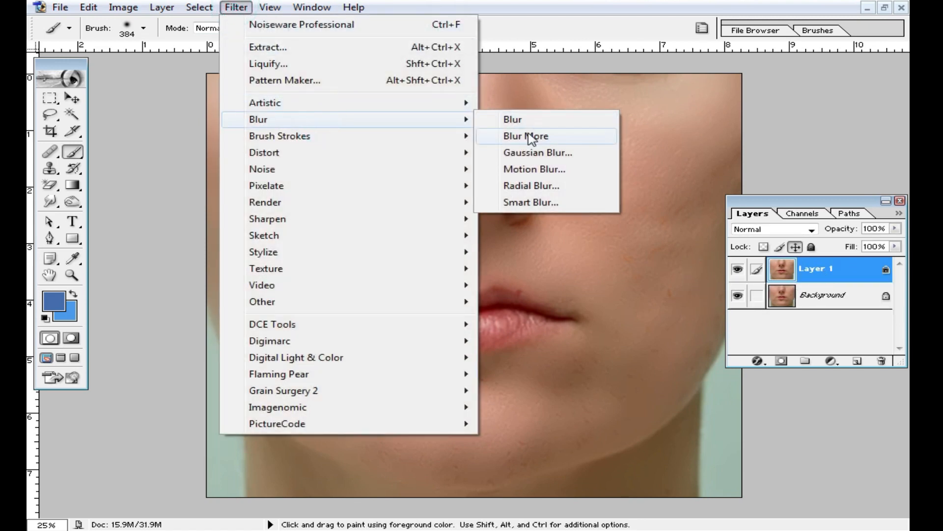
{"action": "left_click", "coordinate": [559, 154]}
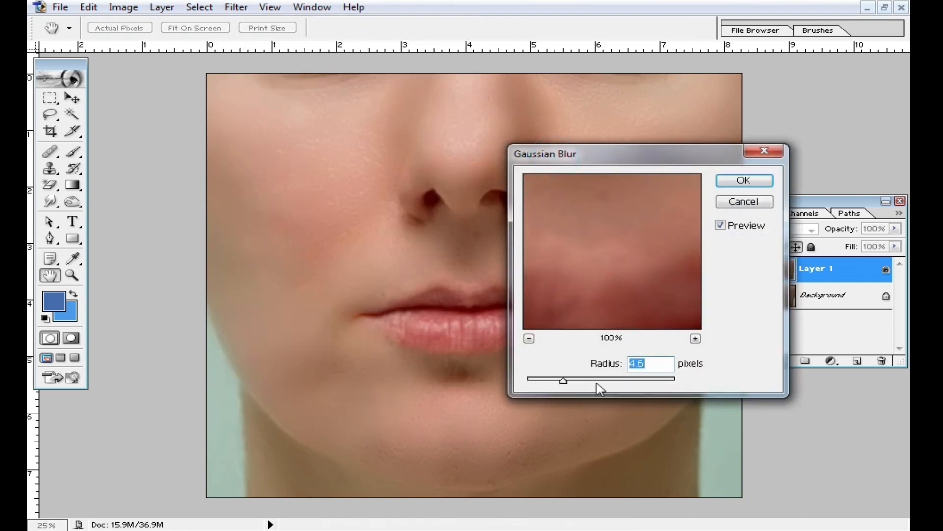
{"action": "left_click_drag", "start_coordinate": [564, 380], "coordinate": [594, 381]}
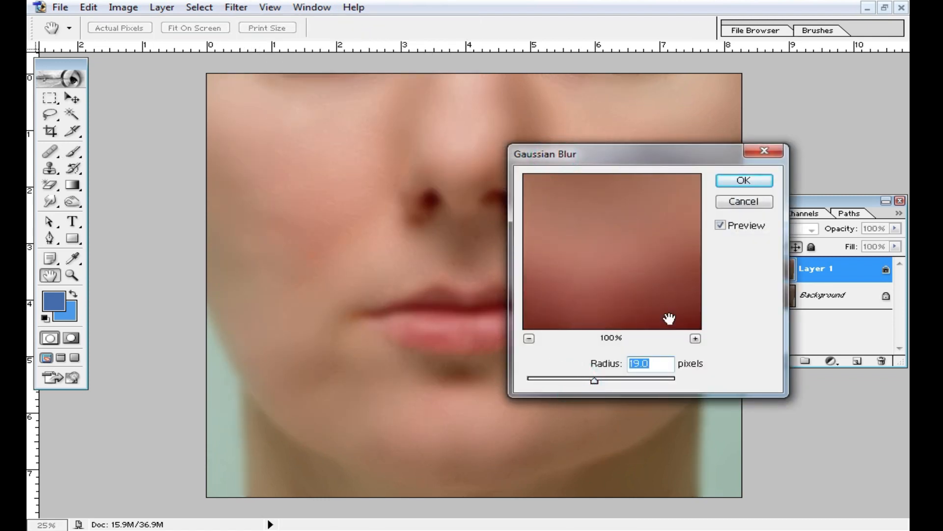
{"action": "left_click", "coordinate": [744, 181]}
- Add a black mask to the blurred layer and paint it white over the cheeks and chin
{"action": "left_click", "coordinate": [781, 361]}
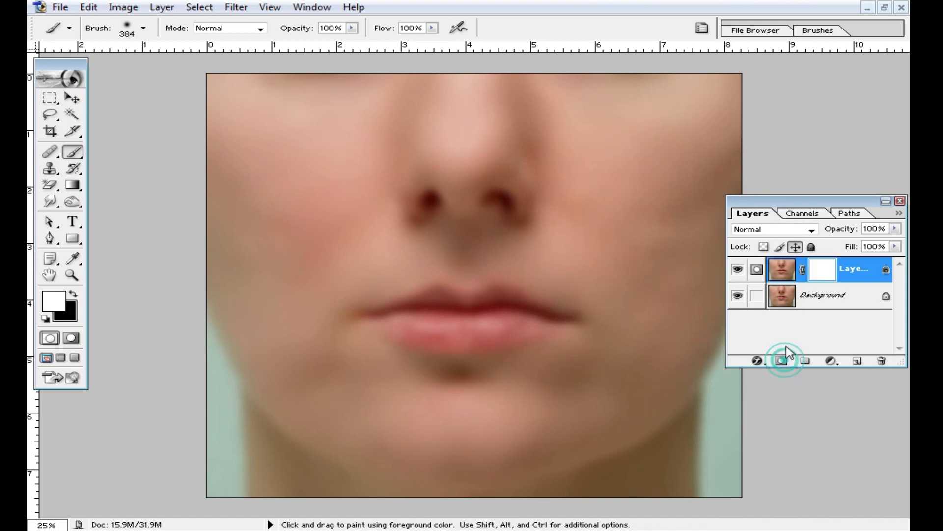
{"action": "key", "text": "ctrl+i"}
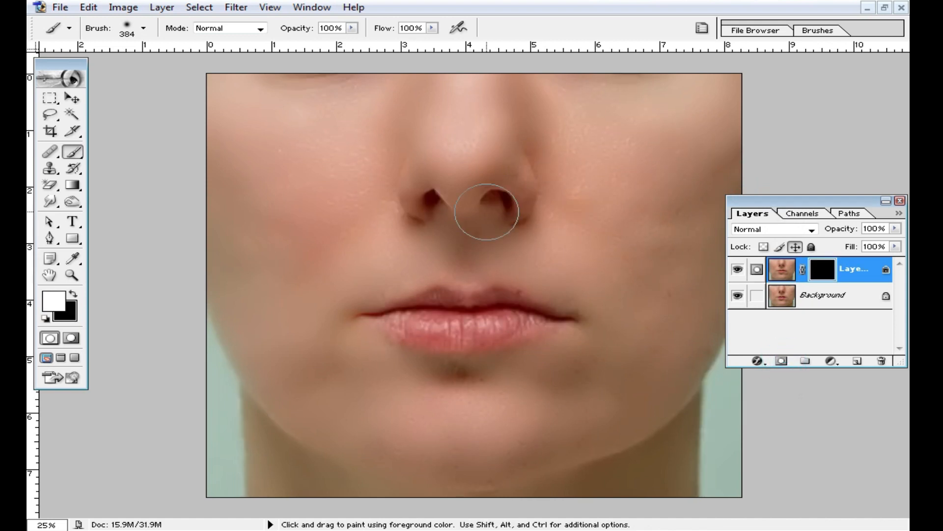
{"action": "mouse_move", "coordinate": [698, 244]}
{"action": "left_mouse_down"}
{"action": "mouse_move", "coordinate": [581, 393]}
{"action": "mouse_move", "coordinate": [615, 257]}
{"action": "mouse_move", "coordinate": [552, 124]}
{"action": "left_mouse_up"}
{"action": "mouse_move", "coordinate": [309, 205]}
{"action": "left_mouse_down"}
{"action": "mouse_move", "coordinate": [322, 162]}
{"action": "mouse_move", "coordinate": [368, 244]}
{"action": "mouse_move", "coordinate": [288, 333]}
{"action": "left_mouse_up"}
{"action": "left_click_drag", "start_coordinate": [476, 392], "coordinate": [435, 415]}
- Check the smoothed face at a smaller view size and merge the masked layer into the background
{"action": "key", "text": "z"}
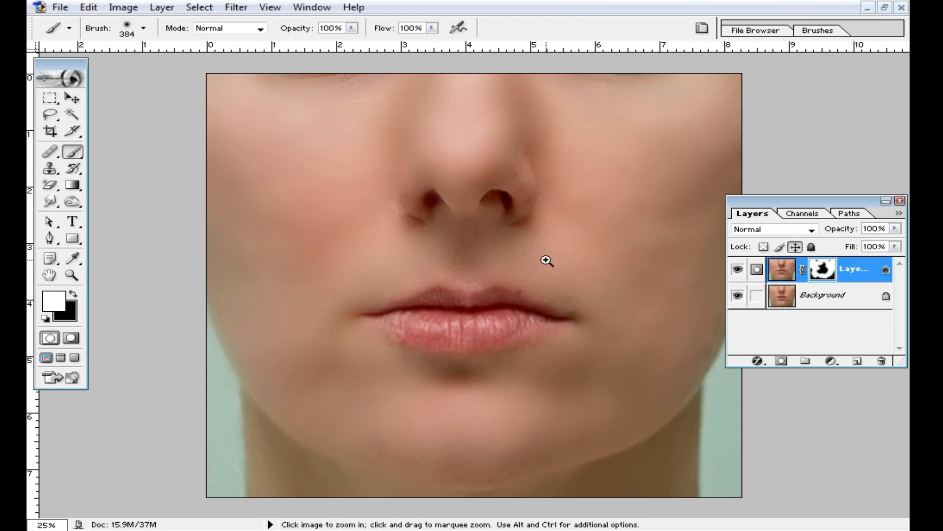
{"action": "left_click", "coordinate": [533, 268], "text": "ctrl"}
{"action": "left_click", "coordinate": [549, 265], "text": "alt"}
{"action": "left_click", "coordinate": [558, 264], "text": "alt"}
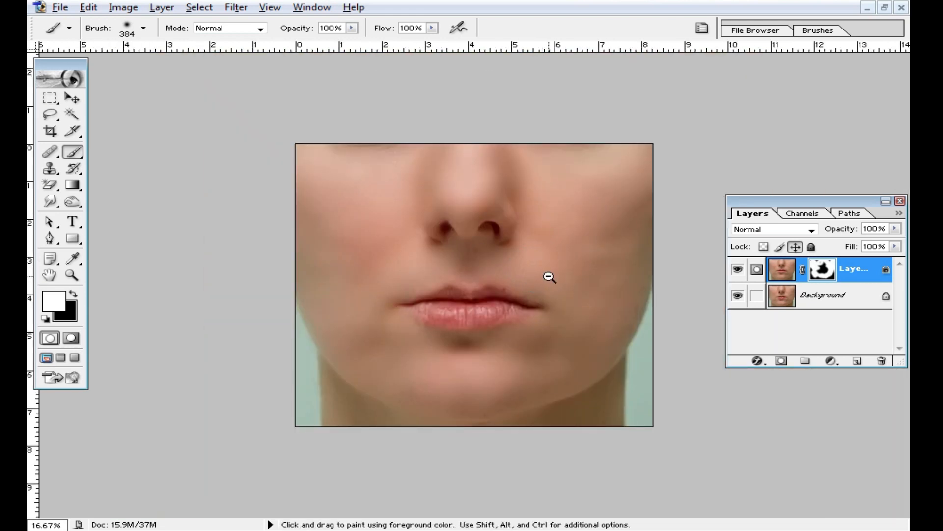
{"action": "key", "text": "ctrl+0"}
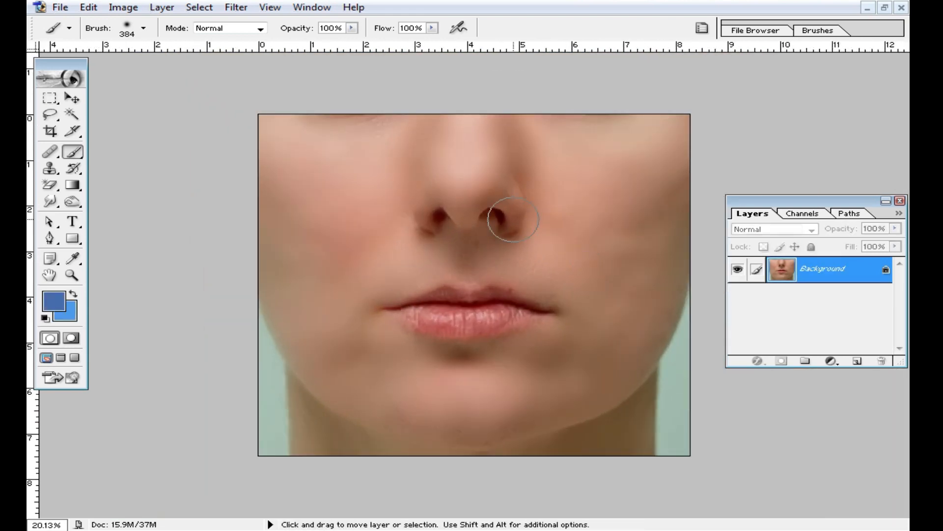
- Restore the document to a floating window and save the retouched image under the name yhi
{"action": "left_click", "coordinate": [887, 8]}
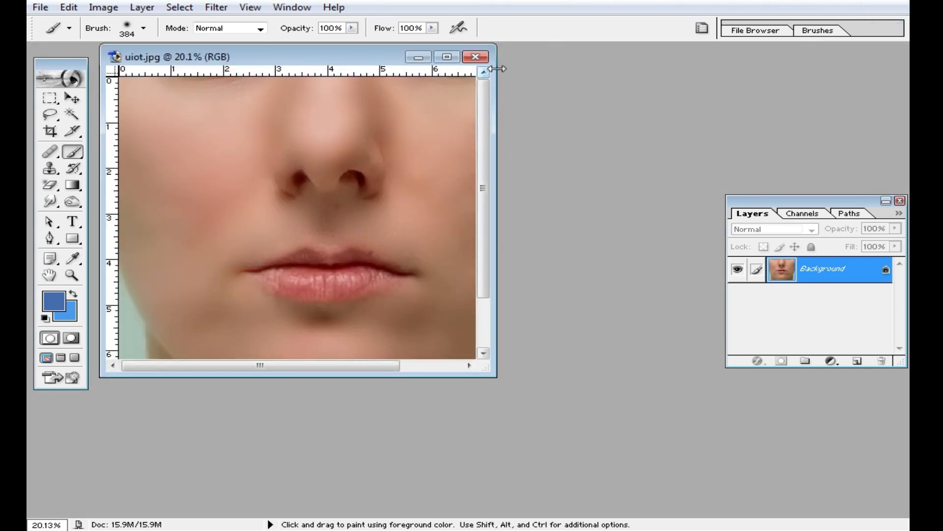
{"action": "key", "text": "ctrl+shift+s"}
{"action": "type", "text": "yhi"}
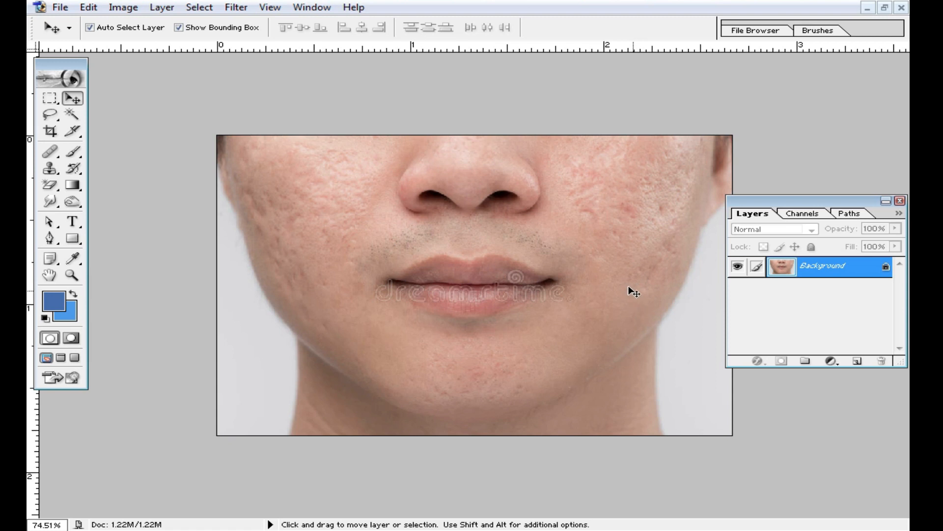
- Duplicate the acne-scarred face photo's background layer twice
{"action": "scroll", "coordinate": [627, 244], "scroll_direction": "up", "scroll_amount": 1}
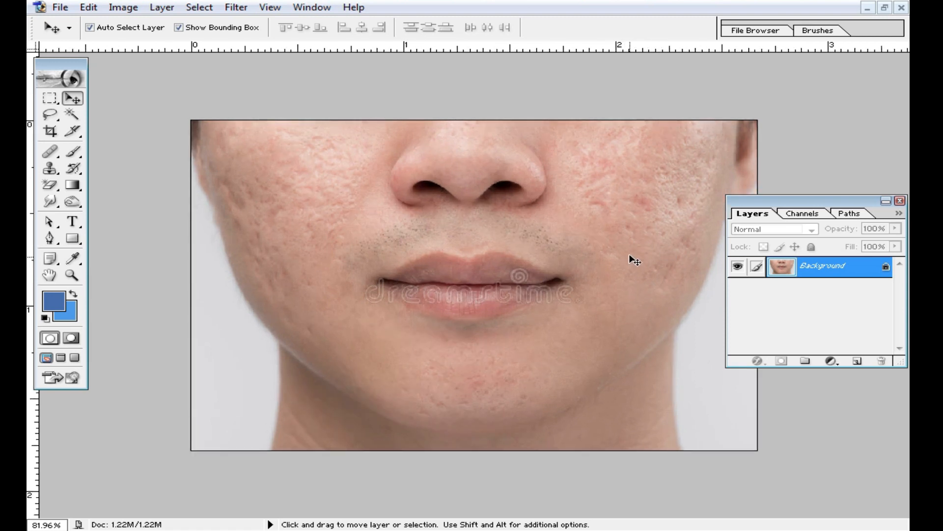
{"action": "key", "text": "ctrl+j"}
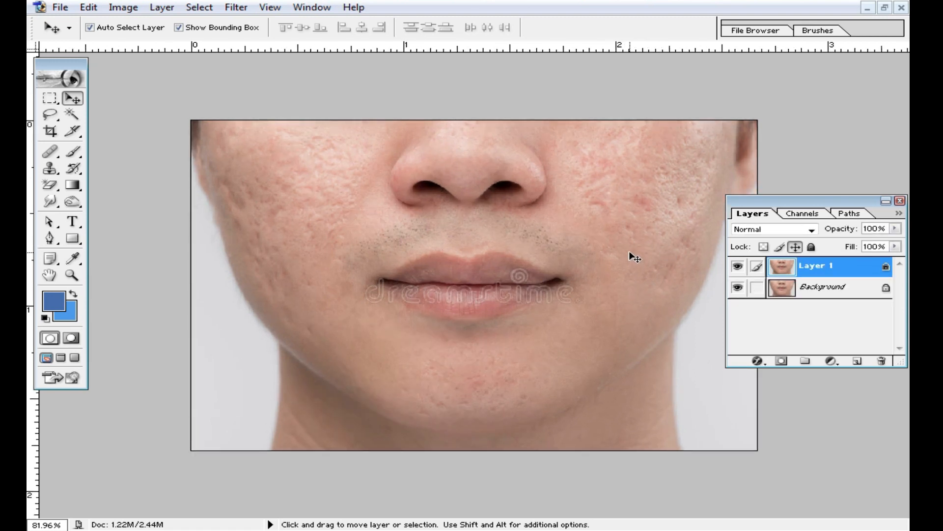
{"action": "key", "text": "ctrl+j"}
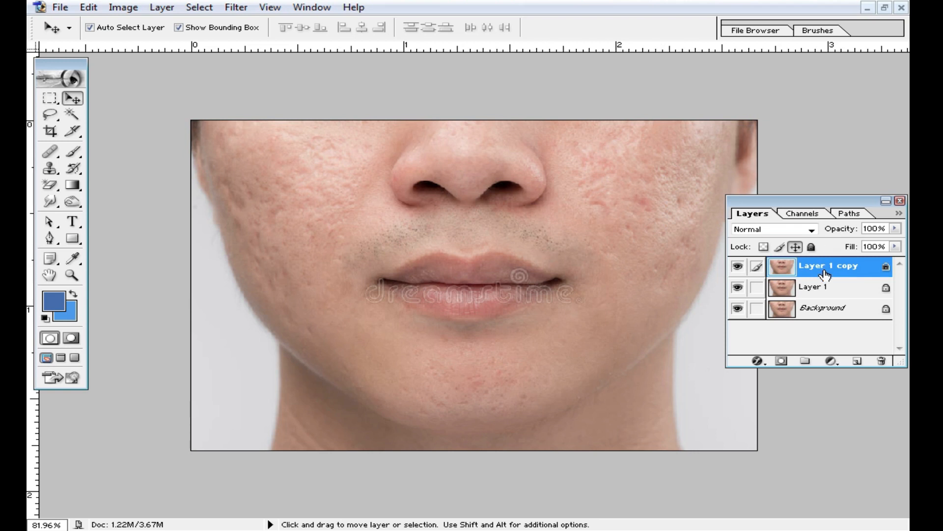
- Invert the top copy's colors and set its blend mode to Vivid Light
{"action": "key", "text": "ctrl+i"}
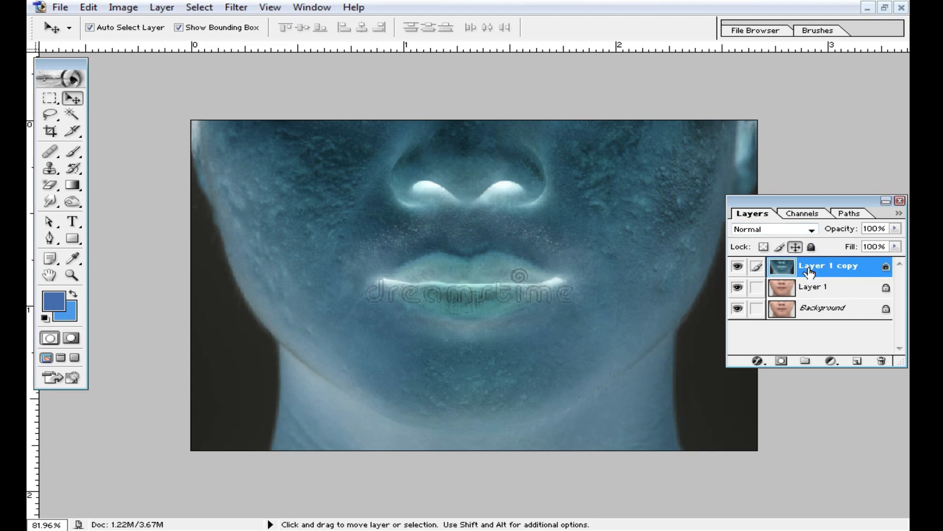
{"action": "left_click", "coordinate": [810, 231]}
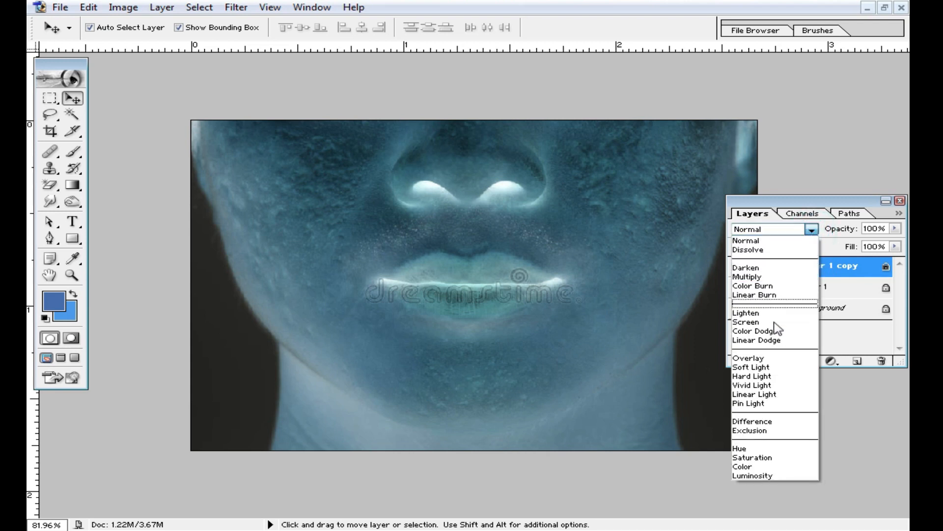
{"action": "left_click", "coordinate": [764, 385]}
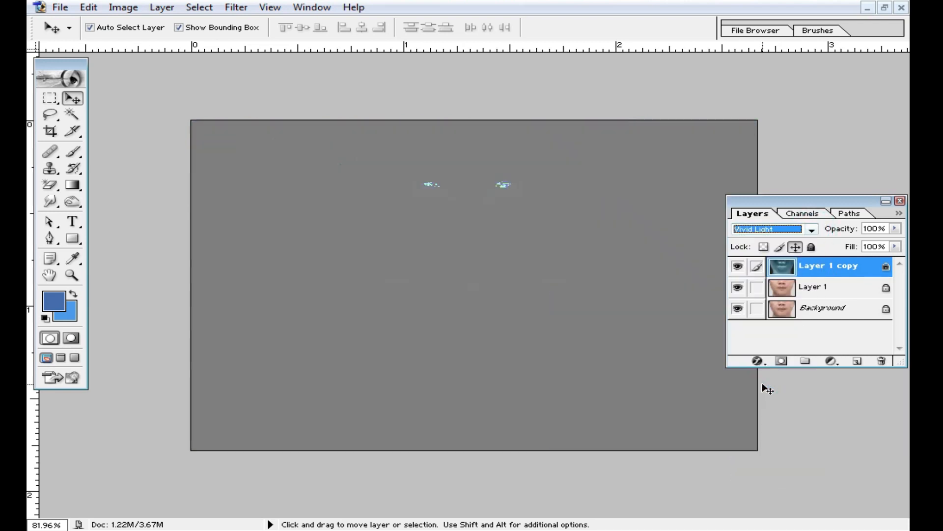
- Apply the High Pass filter to the inverted top layer with a lowered radius
{"action": "left_click", "coordinate": [236, 7]}
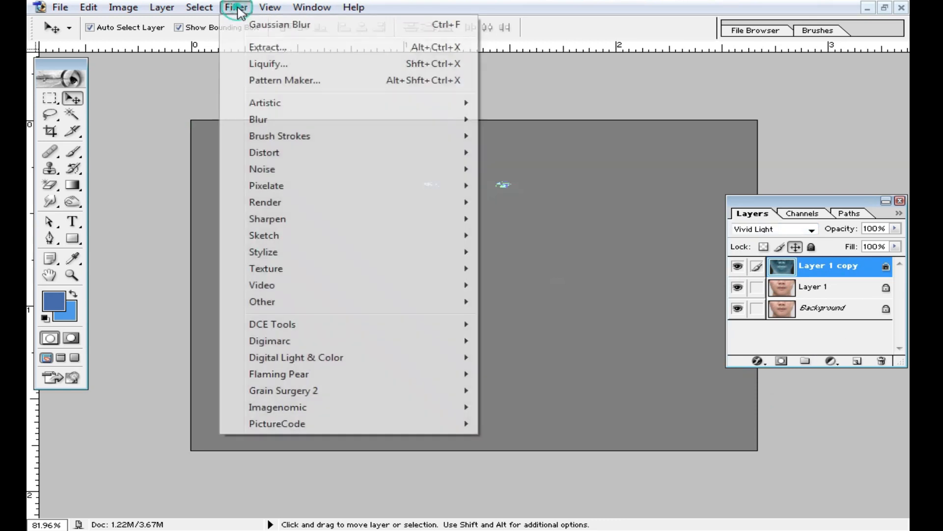
{"action": "left_click", "coordinate": [347, 301]}
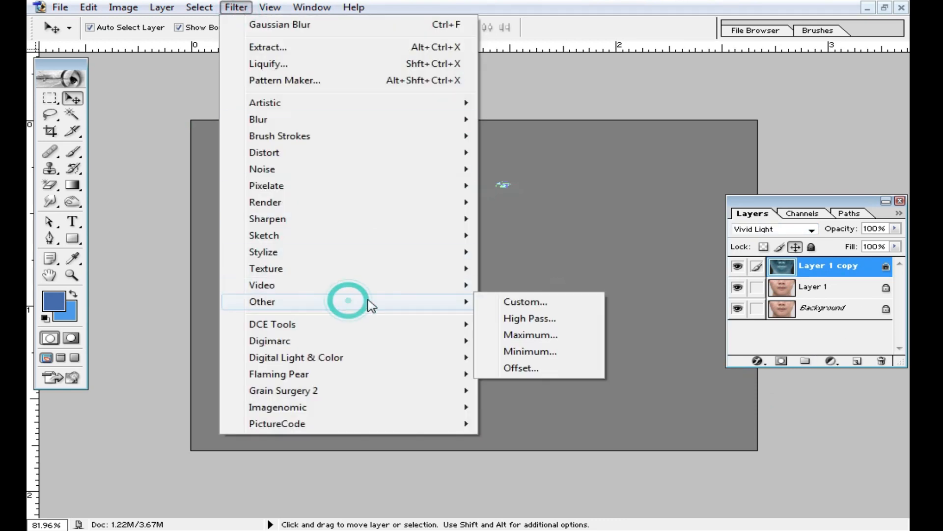
{"action": "left_click", "coordinate": [543, 320]}
{"action": "left_click_drag", "start_coordinate": [701, 394], "coordinate": [680, 393]}
{"action": "left_click", "coordinate": [830, 194]}
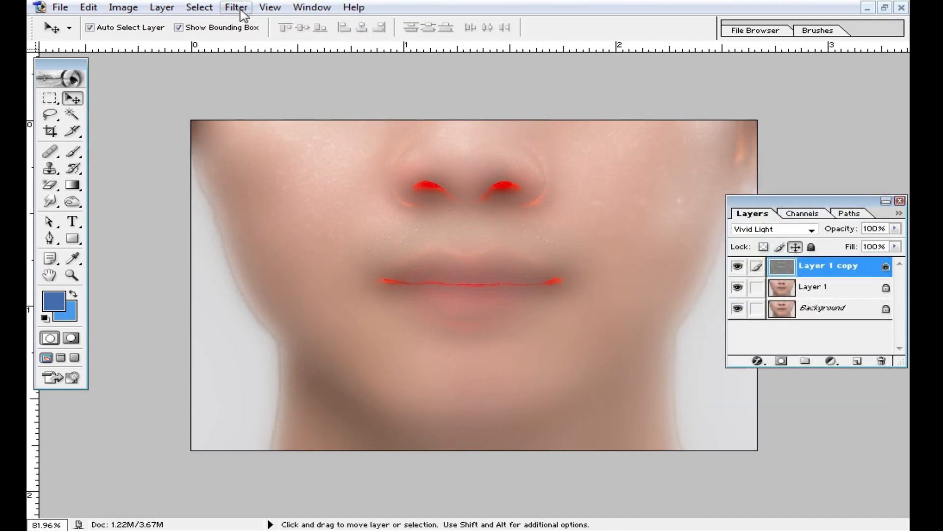
- Apply a Gaussian Blur with a 0.6-pixel radius to the High Pass layer
{"action": "left_click", "coordinate": [244, 11]}
{"action": "mouse_move", "coordinate": [310, 120]}
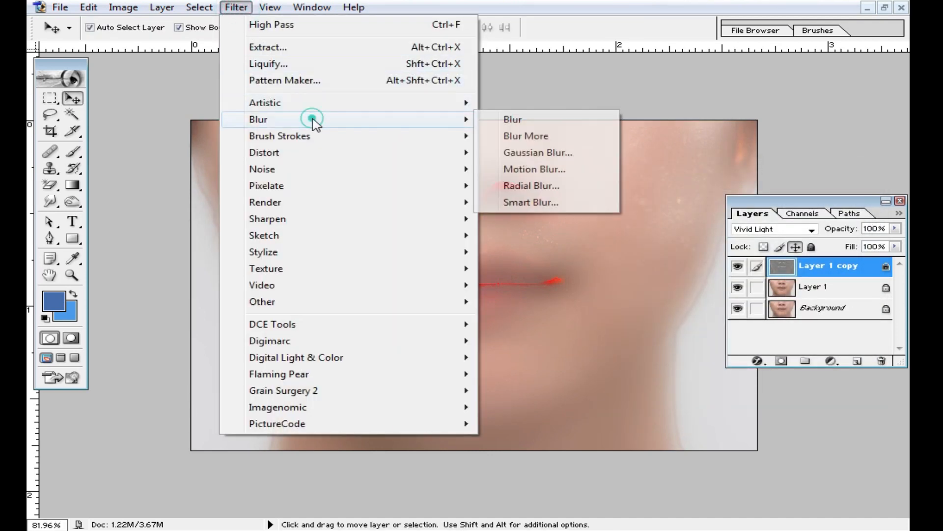
{"action": "left_click", "coordinate": [523, 154]}
{"action": "left_click_drag", "start_coordinate": [596, 379], "coordinate": [543, 383]}
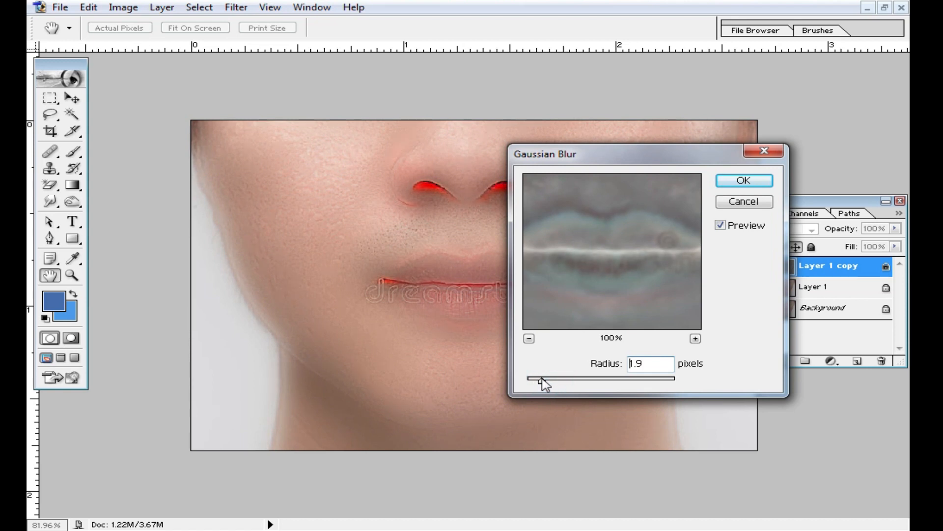
{"action": "left_click", "coordinate": [546, 379]}
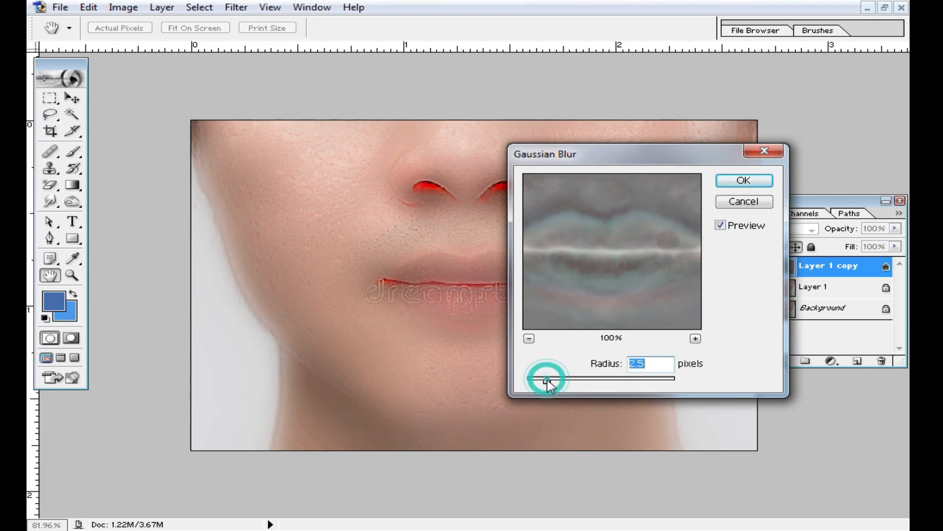
{"action": "left_click_drag", "start_coordinate": [546, 380], "coordinate": [545, 379]}
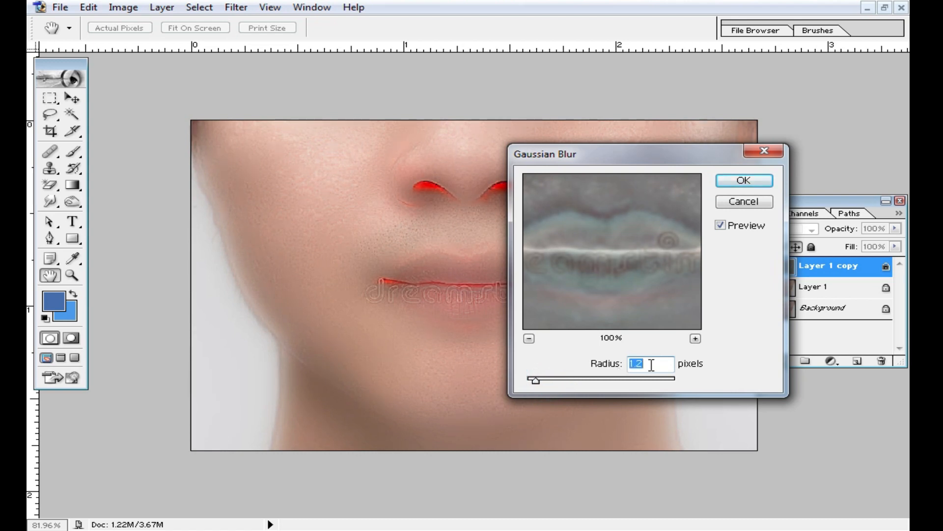
{"action": "left_click", "coordinate": [536, 382]}
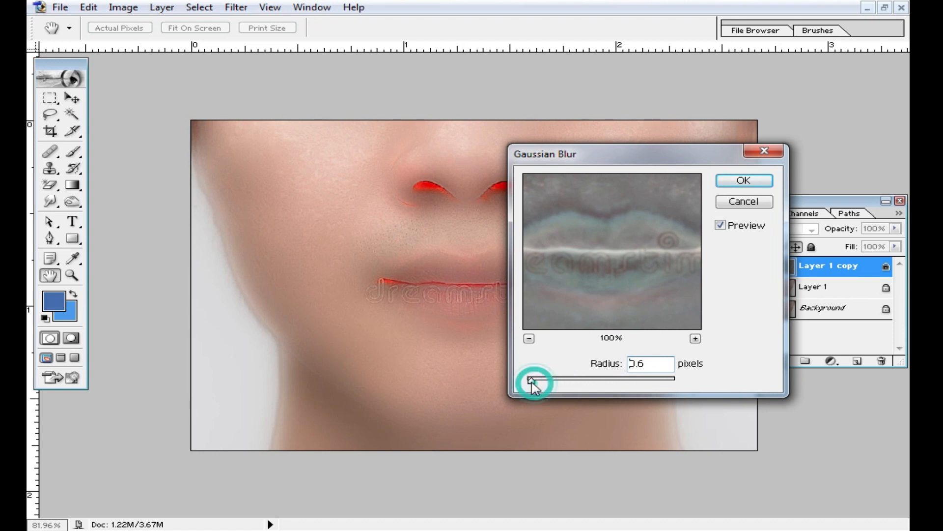
{"action": "left_click", "coordinate": [755, 182]}
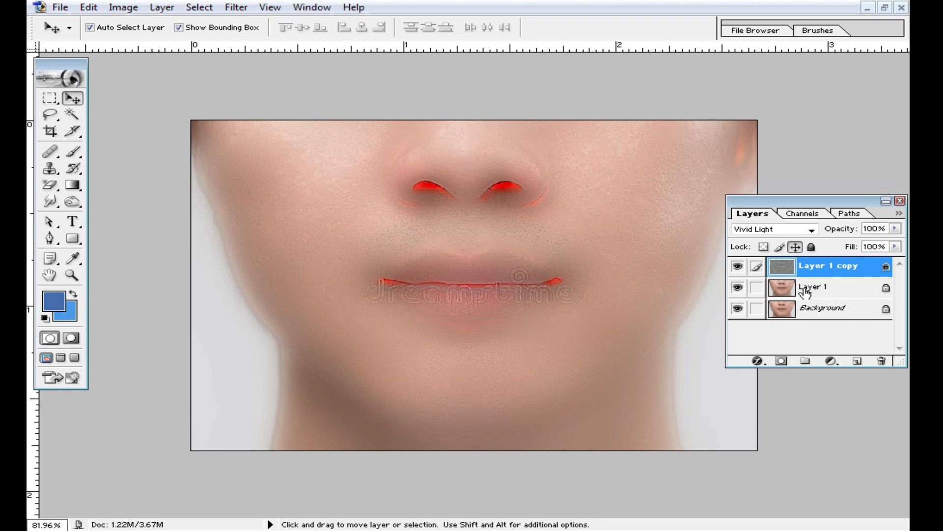
- Add a black mask to the High Pass layer and set up a 92-pixel brush for painting in white
{"action": "left_click", "coordinate": [783, 362]}
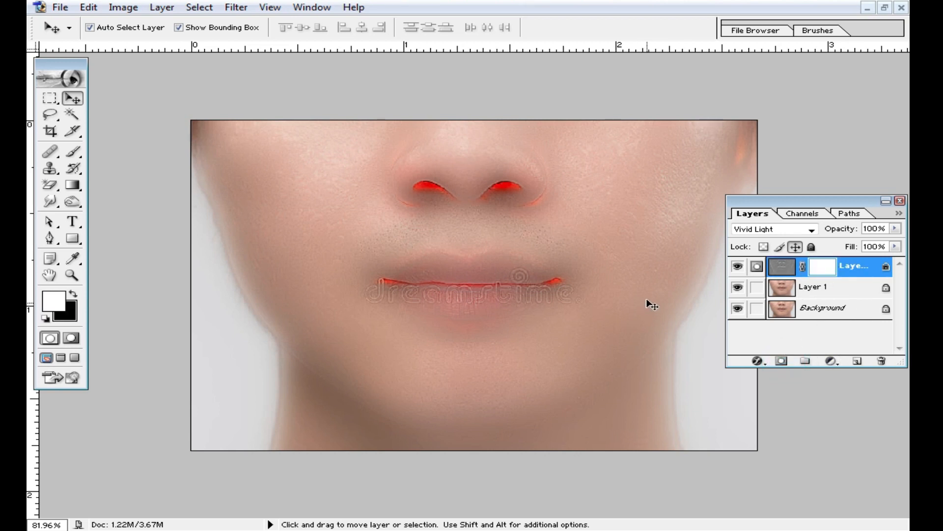
{"action": "key", "text": "ctrl+i"}
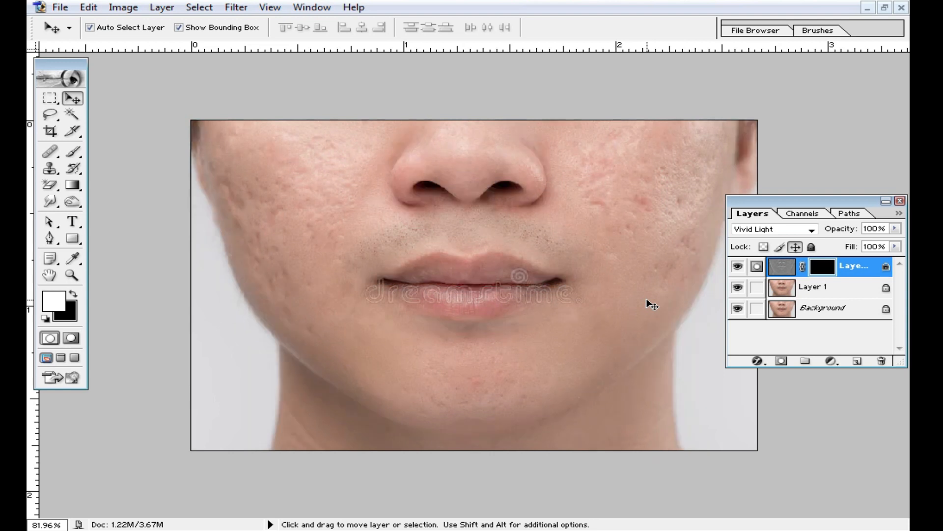
{"action": "left_click", "coordinate": [74, 153]}
{"action": "right_click", "coordinate": [556, 230]}
{"action": "left_click_drag", "start_coordinate": [708, 254], "coordinate": [672, 257]}
{"action": "left_click", "coordinate": [647, 255]}
- Paint white on the mask over both scarred cheeks, the chin and the skin around the mouth
{"action": "left_click", "coordinate": [311, 151]}
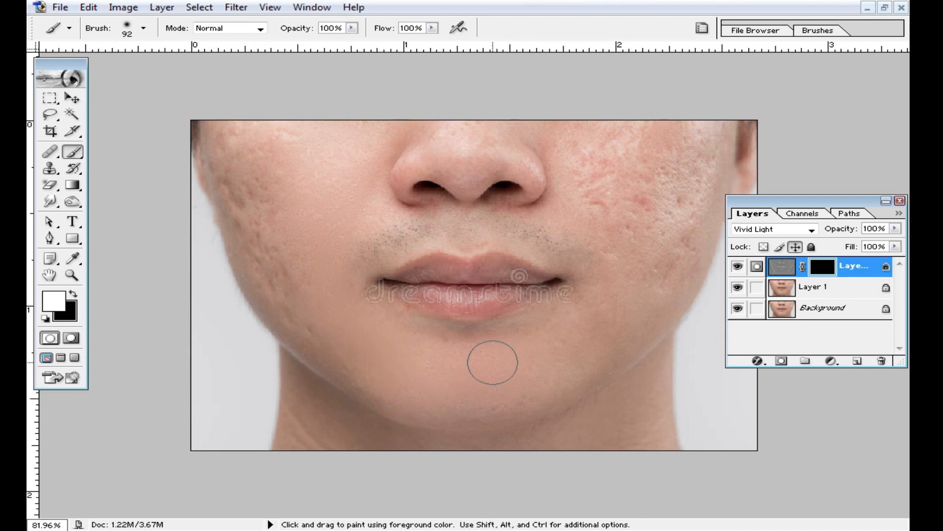
{"action": "mouse_move", "coordinate": [319, 329]}
{"action": "left_mouse_down"}
{"action": "mouse_move", "coordinate": [270, 260]}
{"action": "mouse_move", "coordinate": [246, 179]}
{"action": "mouse_move", "coordinate": [264, 94]}
{"action": "mouse_move", "coordinate": [284, 188]}
{"action": "mouse_move", "coordinate": [314, 187]}
{"action": "mouse_move", "coordinate": [237, 124]}
{"action": "left_mouse_up"}
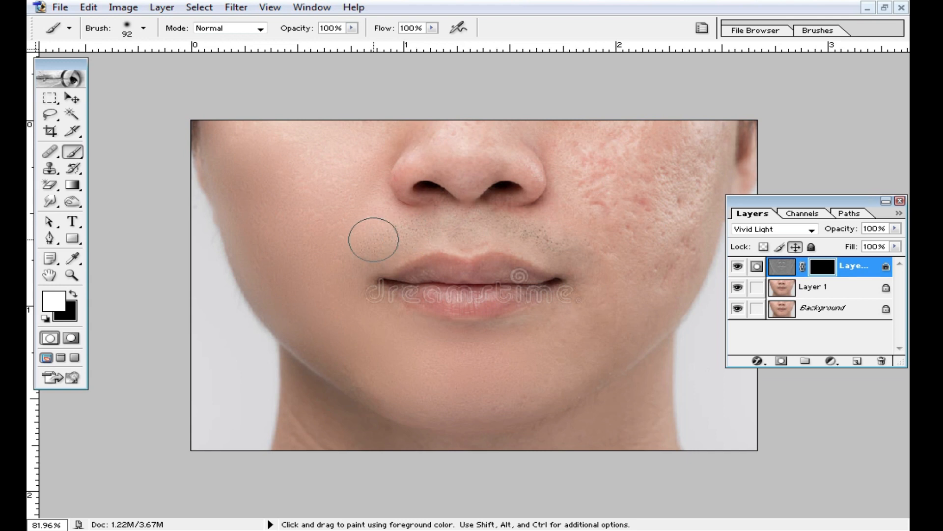
{"action": "mouse_move", "coordinate": [602, 267]}
{"action": "left_mouse_down"}
{"action": "mouse_move", "coordinate": [573, 124]}
{"action": "mouse_move", "coordinate": [588, 214]}
{"action": "mouse_move", "coordinate": [642, 116]}
{"action": "mouse_move", "coordinate": [637, 242]}
{"action": "mouse_move", "coordinate": [689, 133]}
{"action": "mouse_move", "coordinate": [702, 208]}
{"action": "mouse_move", "coordinate": [623, 294]}
{"action": "mouse_move", "coordinate": [643, 237]}
{"action": "left_mouse_up"}
{"action": "left_click_drag", "start_coordinate": [587, 323], "coordinate": [560, 320]}
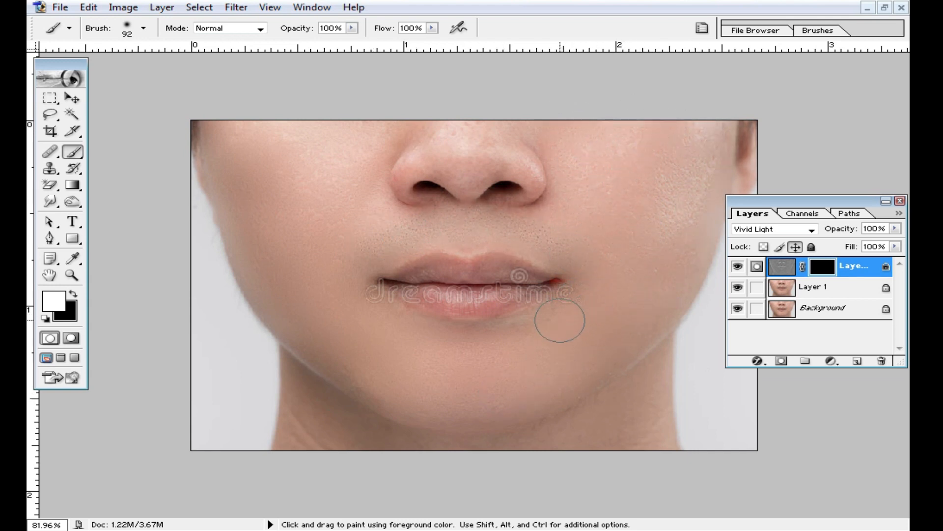
- Extend the white mask painting over the nose and the stubble area above the upper lip
{"action": "mouse_move", "coordinate": [392, 106]}
{"action": "left_mouse_down"}
{"action": "mouse_move", "coordinate": [439, 160]}
{"action": "mouse_move", "coordinate": [464, 129]}
{"action": "left_mouse_up"}
{"action": "left_click", "coordinate": [328, 198]}
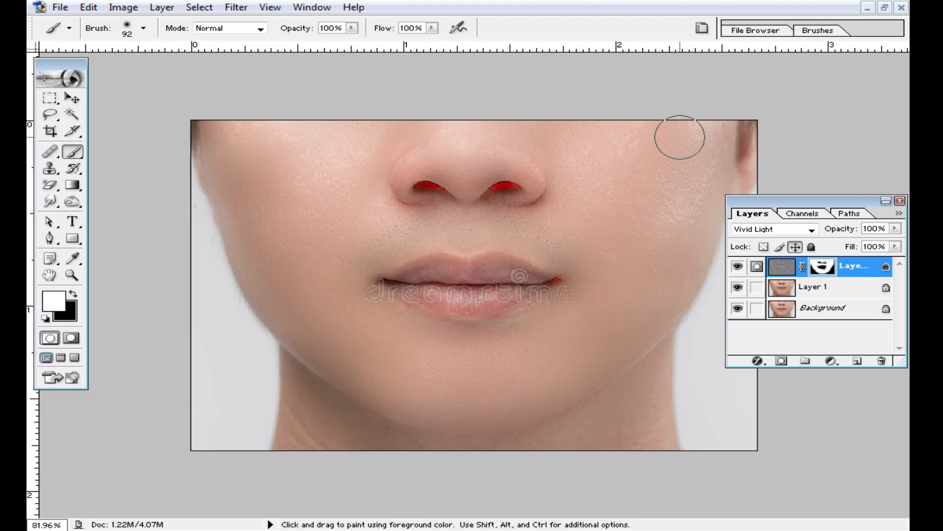
{"action": "mouse_move", "coordinate": [534, 227]}
{"action": "left_mouse_down"}
{"action": "mouse_move", "coordinate": [497, 217]}
{"action": "mouse_move", "coordinate": [386, 231]}
{"action": "left_mouse_up"}
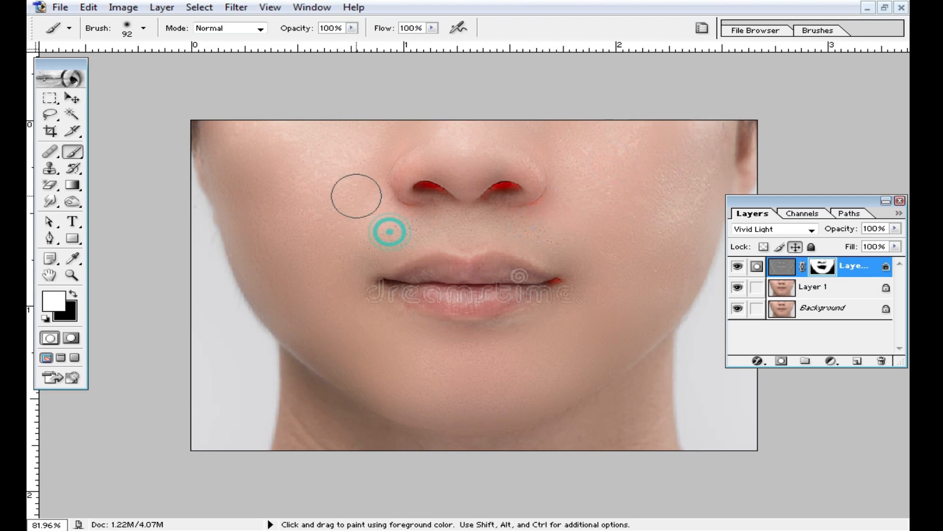
{"action": "scroll", "coordinate": [422, 328], "scroll_direction": "up", "scroll_amount": 1}
{"action": "scroll", "coordinate": [329, 442], "scroll_direction": "down", "scroll_amount": 1}
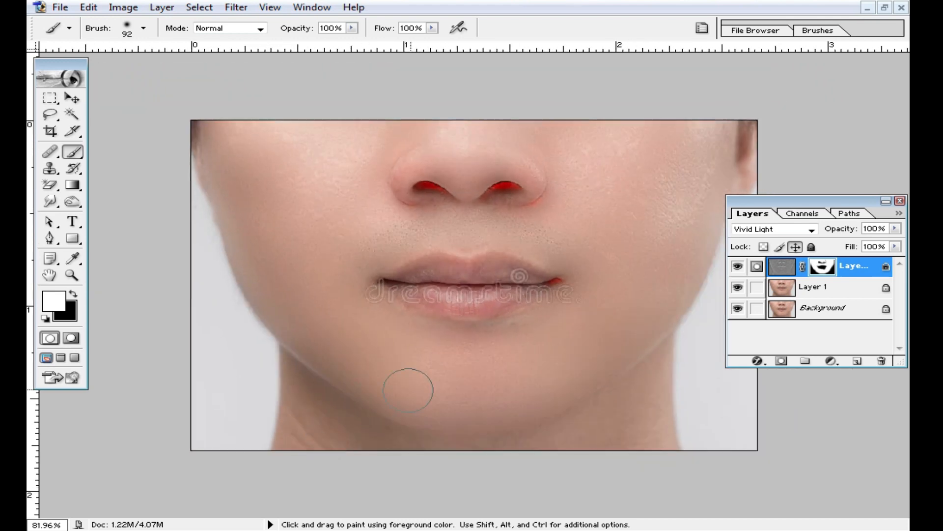
- Paint white on the mask over both sides of the neck to smooth its skin
{"action": "left_click_drag", "start_coordinate": [325, 396], "coordinate": [298, 402]}
{"action": "left_click_drag", "start_coordinate": [632, 386], "coordinate": [641, 449]}
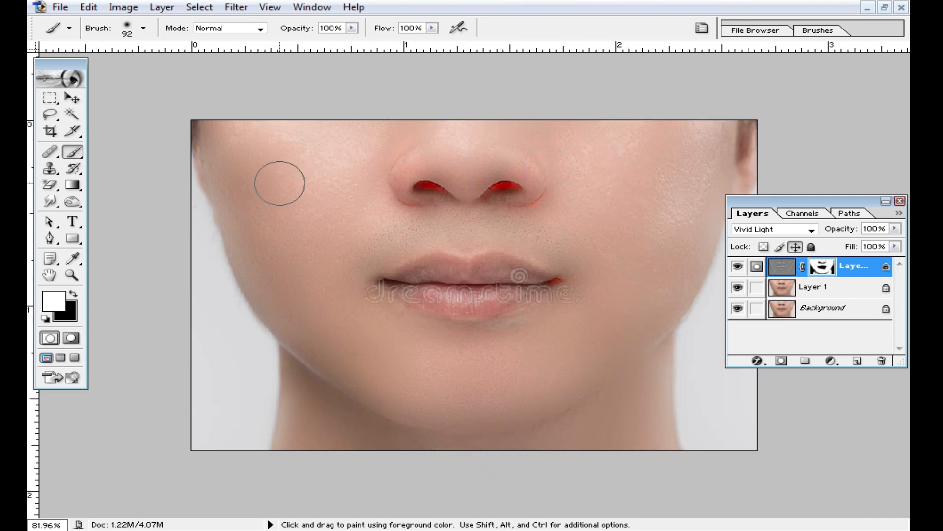
{"action": "key", "text": "ctrl+space"}
{"action": "left_click", "coordinate": [601, 249]}
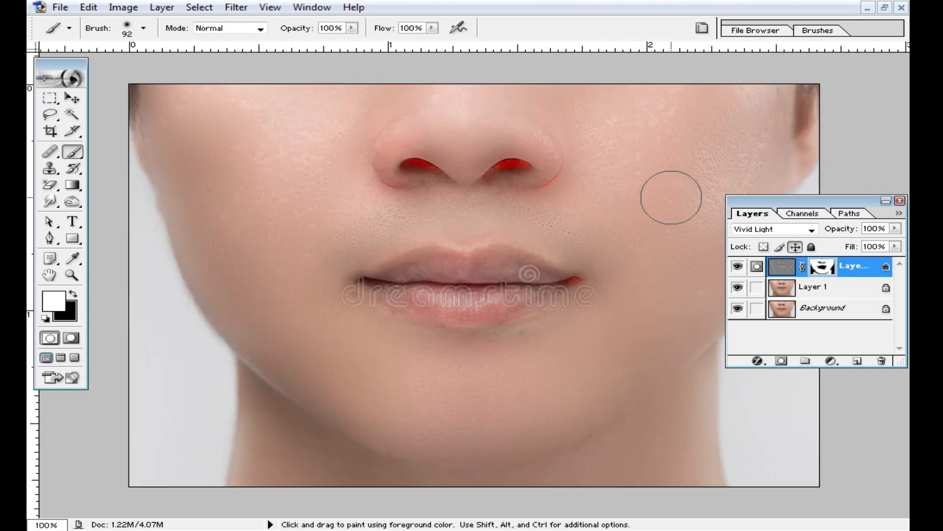
- Touch up the High Pass mask in white over the nose and the skin directly beside and below it
{"action": "mouse_move", "coordinate": [577, 164]}
{"action": "left_mouse_down"}
{"action": "mouse_move", "coordinate": [562, 186]}
{"action": "mouse_move", "coordinate": [504, 197]}
{"action": "left_mouse_up"}
{"action": "left_click_drag", "start_coordinate": [537, 127], "coordinate": [356, 127]}
{"action": "key", "text": "alt+space"}
{"action": "left_click", "coordinate": [592, 254], "text": "alt"}
{"action": "key", "text": "ctrl+space"}
{"action": "left_click", "coordinate": [548, 215], "text": "ctrl"}
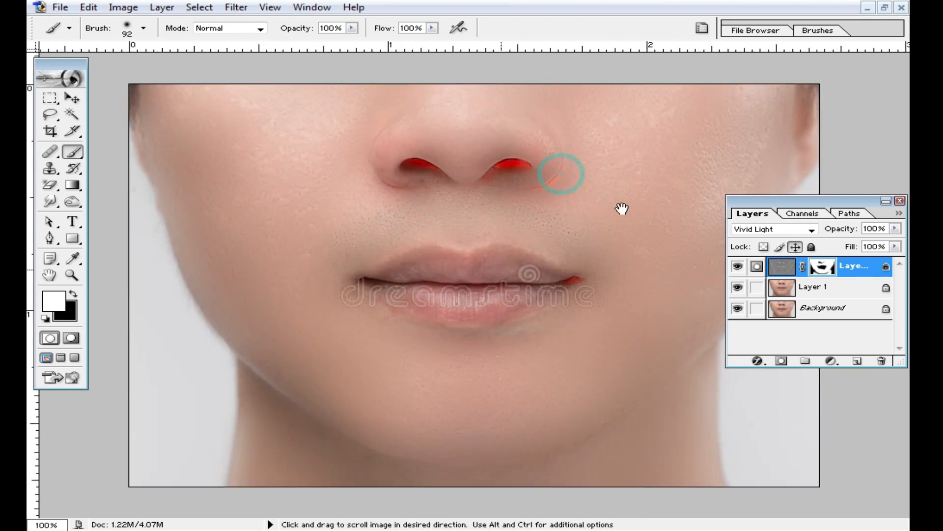
{"action": "key", "text": "ctrl+space"}
{"action": "left_click", "coordinate": [605, 197], "text": "ctrl"}
{"action": "key", "text": "alt+space"}
{"action": "left_click", "coordinate": [554, 164], "text": "alt"}
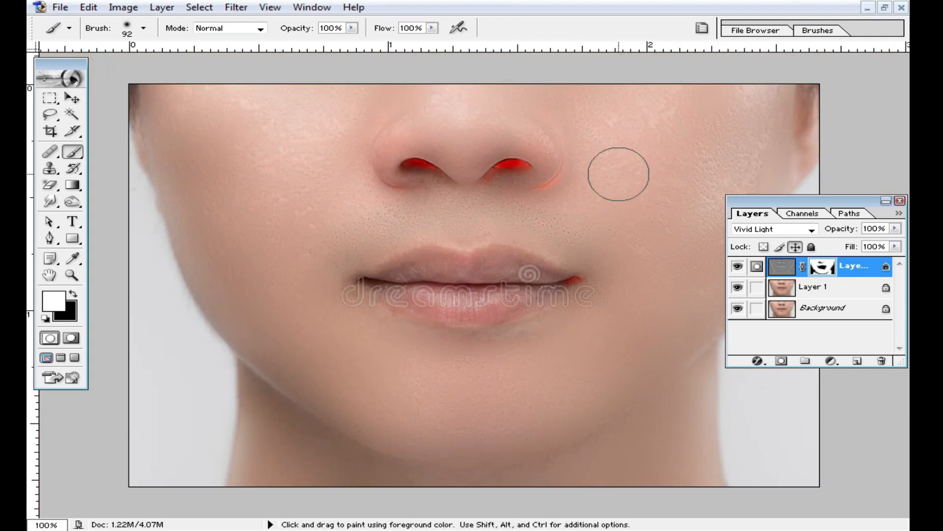
- Merge the High Pass layer down into Layer 1 and apply a Gaussian Blur with a 4.2-pixel radius
{"action": "key", "text": "ctrl+e"}
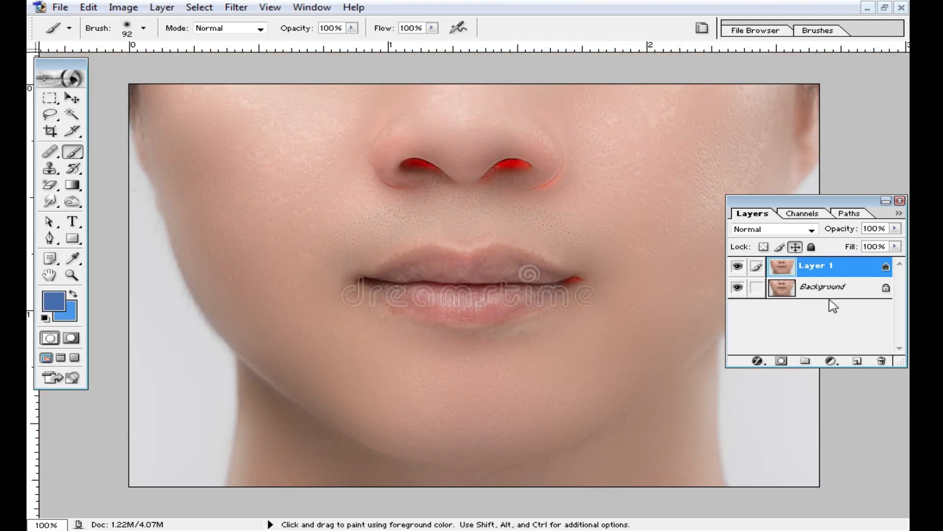
{"action": "left_click", "coordinate": [236, 7]}
{"action": "mouse_move", "coordinate": [305, 122]}
{"action": "left_click", "coordinate": [565, 154]}
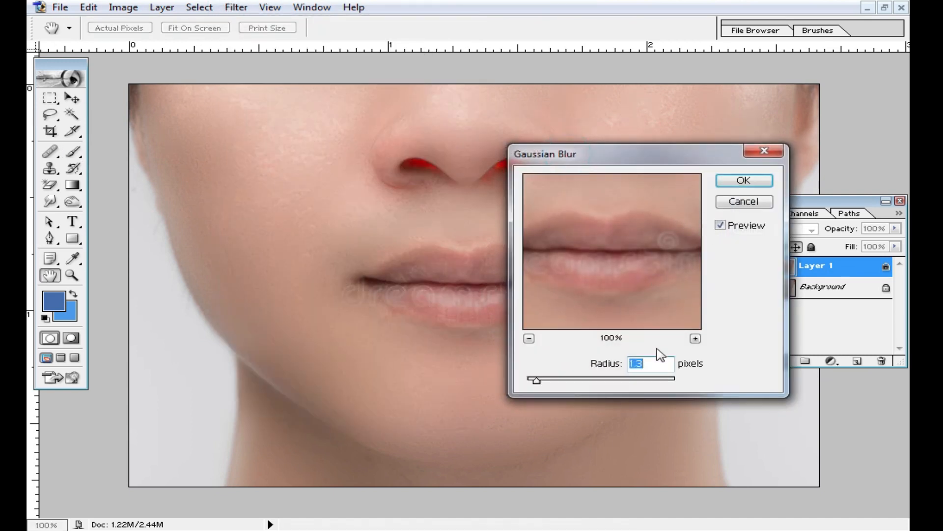
{"action": "left_click_drag", "start_coordinate": [539, 380], "coordinate": [561, 380]}
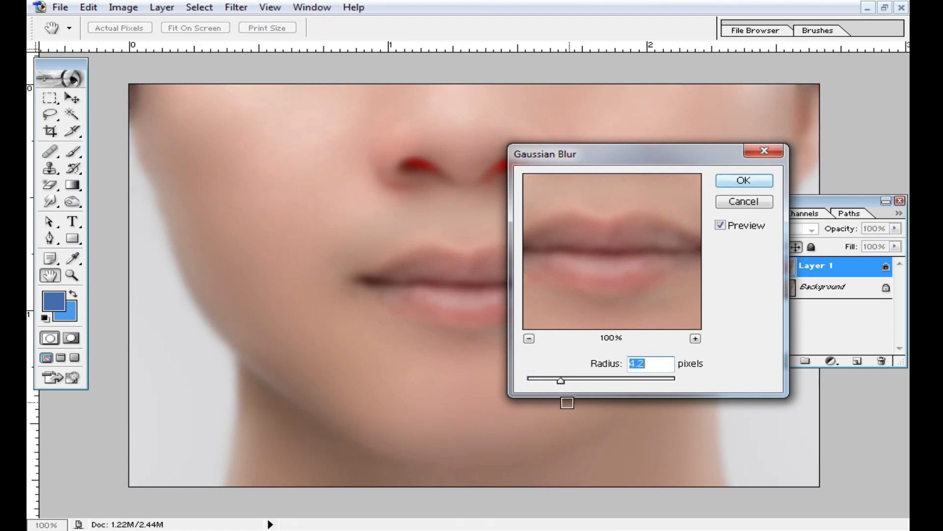
{"action": "left_click", "coordinate": [743, 180]}
{"action": "key", "text": "b"}
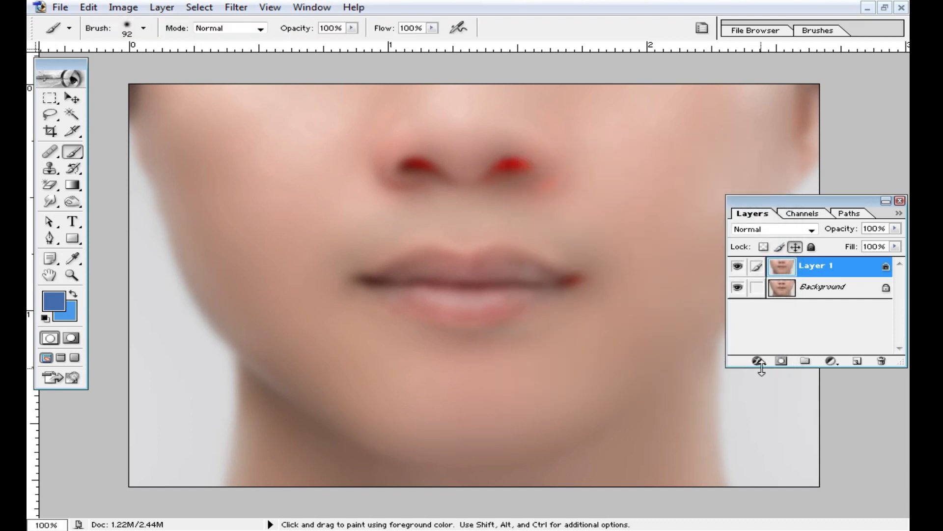
- Add a layer mask to the blurred Layer 1 and invert it to black
{"action": "left_click", "coordinate": [783, 362]}
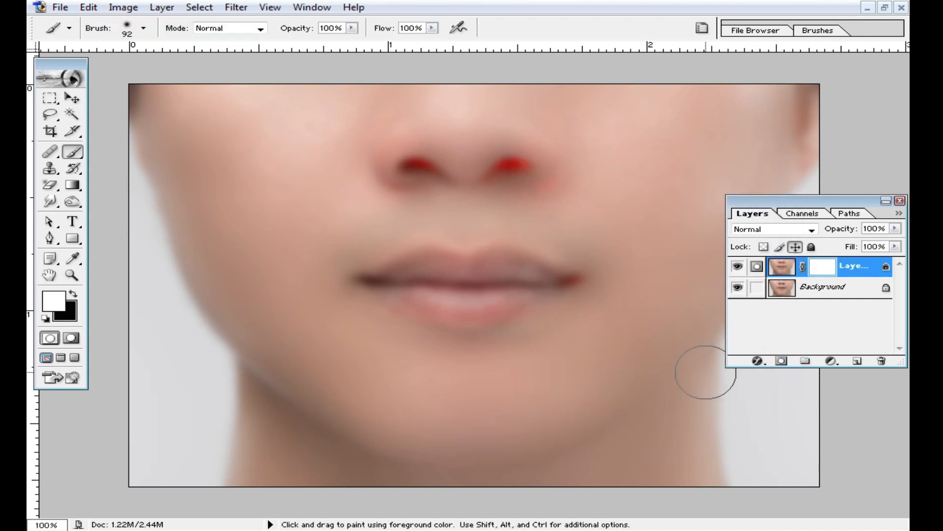
{"action": "key", "text": "ctrl"}
{"action": "key", "text": "ctrl+i"}
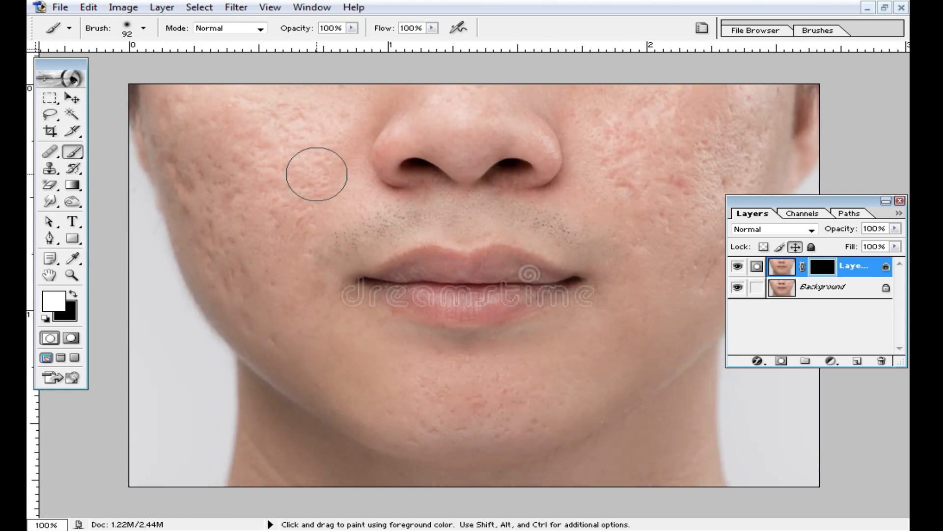
- Paint white on the blurred layer's mask over both cheeks, the chin, the upper-lip stubble and the nose
{"action": "mouse_move", "coordinate": [289, 216]}
{"action": "left_mouse_down"}
{"action": "mouse_move", "coordinate": [318, 119]}
{"action": "mouse_move", "coordinate": [312, 181]}
{"action": "mouse_move", "coordinate": [261, 95]}
{"action": "mouse_move", "coordinate": [214, 111]}
{"action": "mouse_move", "coordinate": [195, 226]}
{"action": "left_mouse_up"}
{"action": "mouse_move", "coordinate": [302, 240]}
{"action": "left_mouse_down"}
{"action": "mouse_move", "coordinate": [369, 211]}
{"action": "mouse_move", "coordinate": [333, 247]}
{"action": "mouse_move", "coordinate": [343, 211]}
{"action": "mouse_move", "coordinate": [336, 104]}
{"action": "mouse_move", "coordinate": [396, 69]}
{"action": "mouse_move", "coordinate": [338, 134]}
{"action": "mouse_move", "coordinate": [392, 70]}
{"action": "mouse_move", "coordinate": [391, 129]}
{"action": "mouse_move", "coordinate": [457, 62]}
{"action": "mouse_move", "coordinate": [445, 128]}
{"action": "mouse_move", "coordinate": [468, 137]}
{"action": "mouse_move", "coordinate": [498, 85]}
{"action": "mouse_move", "coordinate": [564, 96]}
{"action": "mouse_move", "coordinate": [607, 175]}
{"action": "left_mouse_up"}
{"action": "mouse_move", "coordinate": [639, 65]}
{"action": "left_mouse_down"}
{"action": "mouse_move", "coordinate": [635, 169]}
{"action": "mouse_move", "coordinate": [707, 68]}
{"action": "mouse_move", "coordinate": [724, 105]}
{"action": "mouse_move", "coordinate": [760, 110]}
{"action": "mouse_move", "coordinate": [714, 245]}
{"action": "mouse_move", "coordinate": [713, 169]}
{"action": "mouse_move", "coordinate": [661, 271]}
{"action": "mouse_move", "coordinate": [638, 270]}
{"action": "mouse_move", "coordinate": [703, 254]}
{"action": "left_mouse_up"}
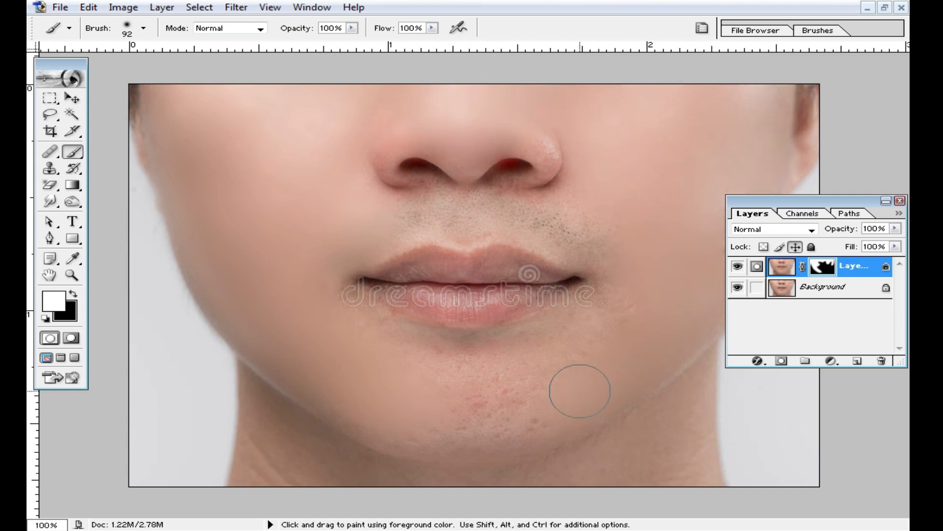
{"action": "mouse_move", "coordinate": [627, 298]}
{"action": "left_mouse_down"}
{"action": "mouse_move", "coordinate": [500, 371]}
{"action": "mouse_move", "coordinate": [370, 336]}
{"action": "mouse_move", "coordinate": [497, 404]}
{"action": "left_mouse_up"}
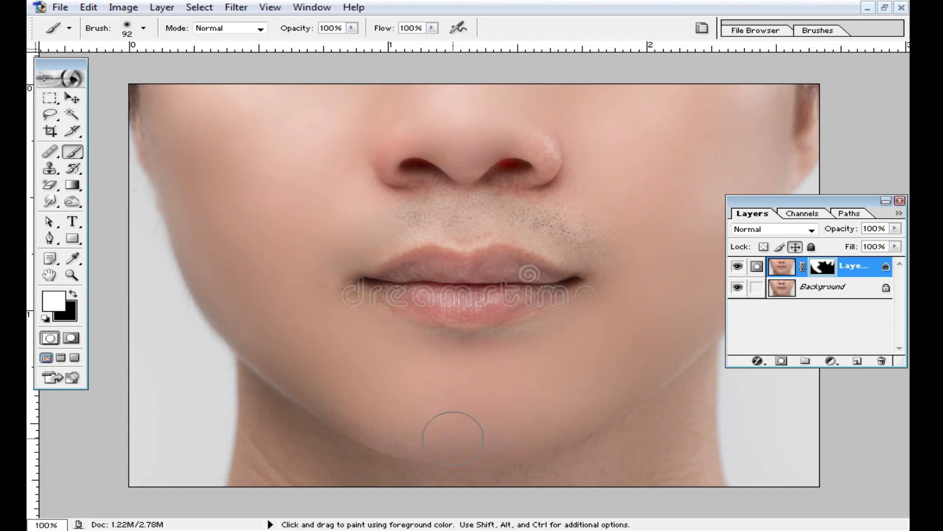
{"action": "mouse_move", "coordinate": [655, 249]}
{"action": "left_mouse_down"}
{"action": "mouse_move", "coordinate": [541, 204]}
{"action": "mouse_move", "coordinate": [427, 210]}
{"action": "left_mouse_up"}
{"action": "left_click_drag", "start_coordinate": [578, 102], "coordinate": [505, 105]}
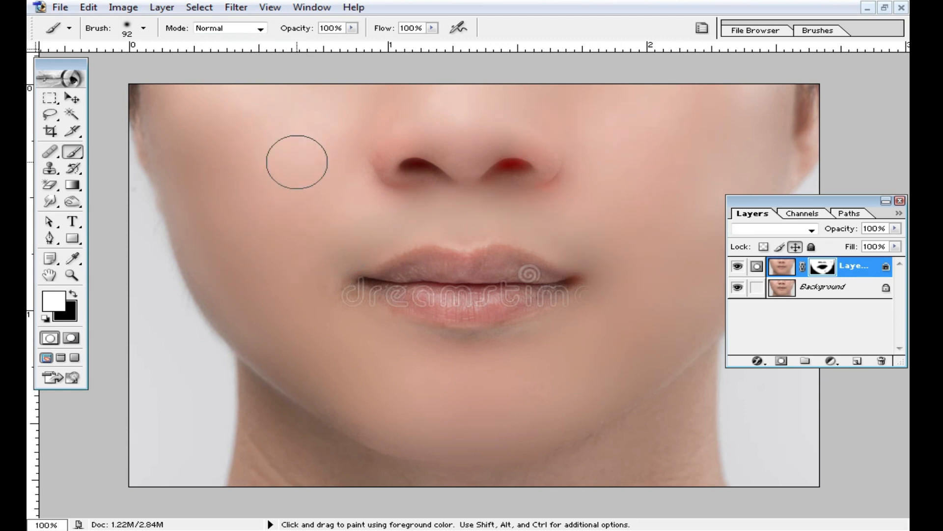
- Paint the mask white over the neck and touch up the upper cheeks and nose along the photo's upper edge
{"action": "left_click", "coordinate": [243, 386]}
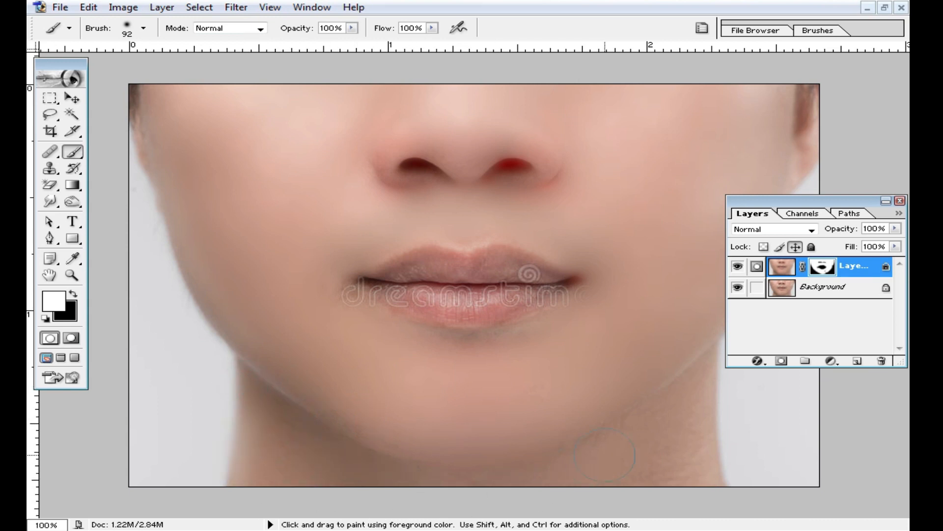
{"action": "scroll", "coordinate": [582, 298], "scroll_direction": "down", "scroll_amount": 2}
{"action": "left_click", "coordinate": [678, 155]}
{"action": "left_click", "coordinate": [515, 110]}
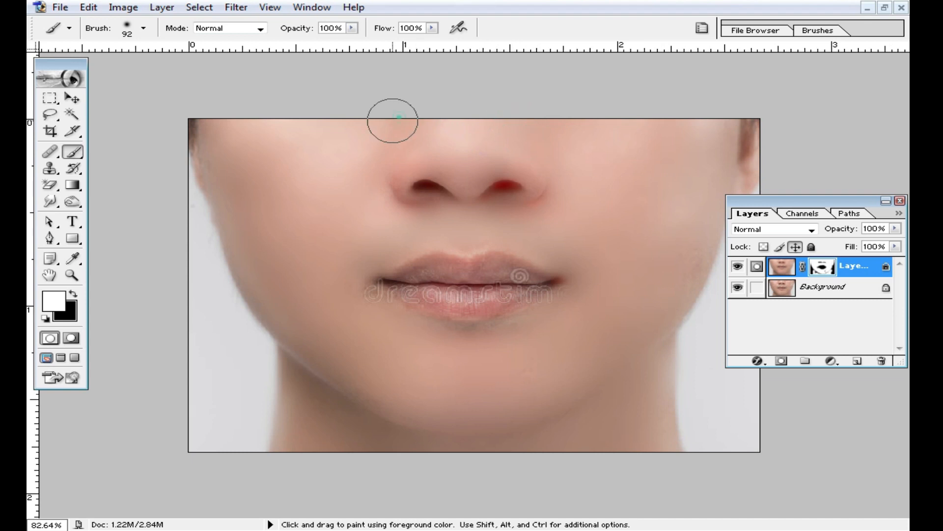
{"action": "left_click", "coordinate": [322, 147]}
{"action": "left_click", "coordinate": [678, 147]}
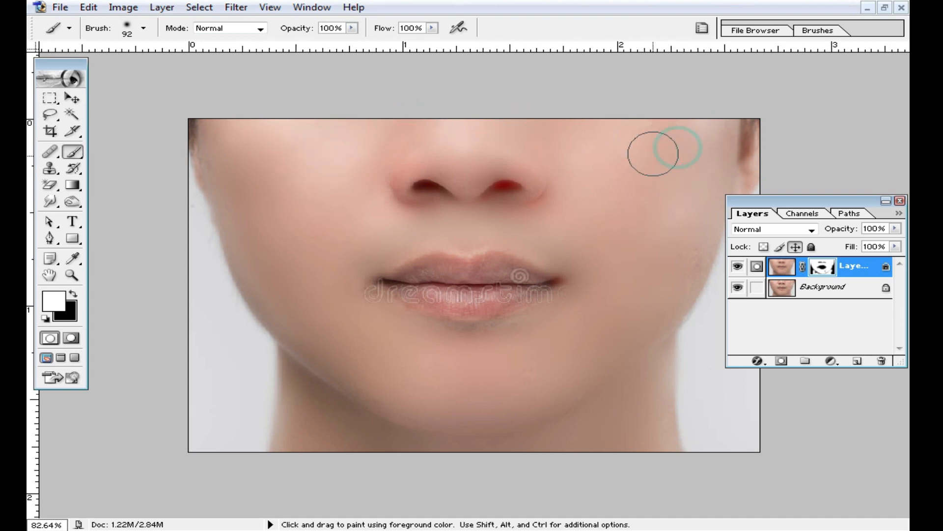
{"action": "left_click", "coordinate": [600, 152]}
{"action": "left_click", "coordinate": [693, 143]}
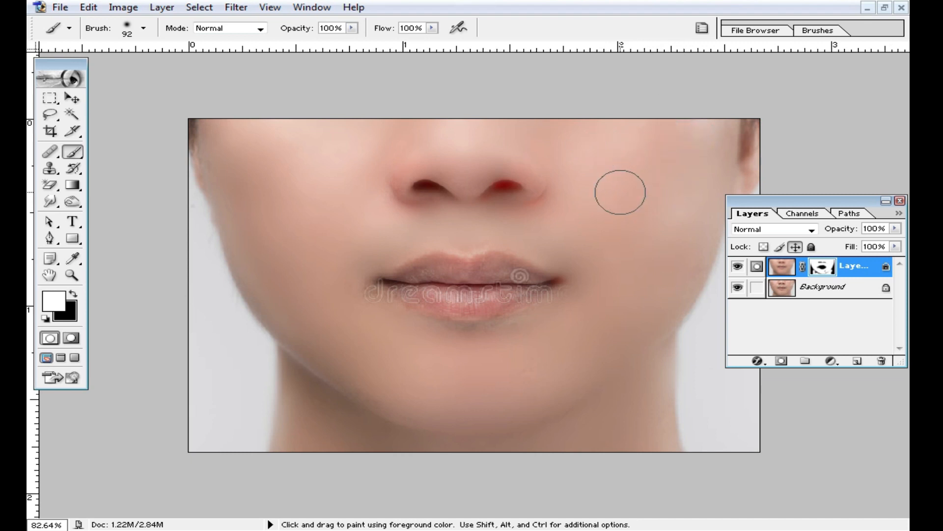
- Save a copy of the retouched photo as a JPEG named 7i687 at maximum quality
{"action": "key", "text": "ctrl+alt+0"}
{"action": "key", "text": "ctrl+shift+s"}
{"action": "type", "text": "7i687"}
{"action": "left_click", "coordinate": [576, 315]}
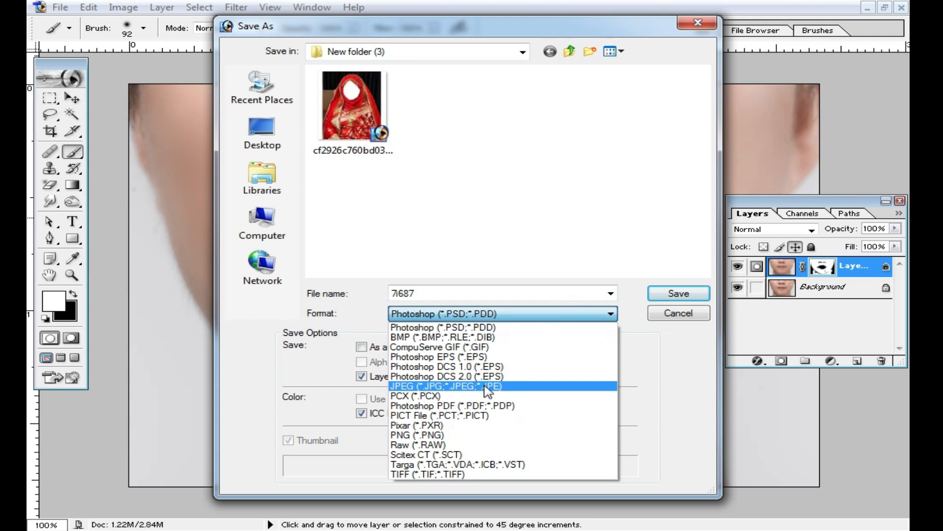
{"action": "left_click", "coordinate": [487, 387]}
{"action": "left_click", "coordinate": [687, 296]}
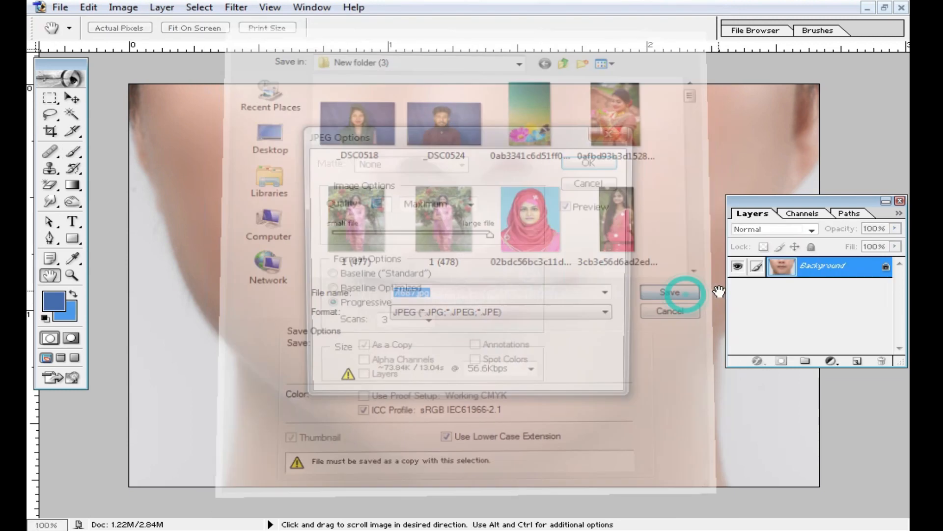
{"action": "left_click", "coordinate": [594, 162]}
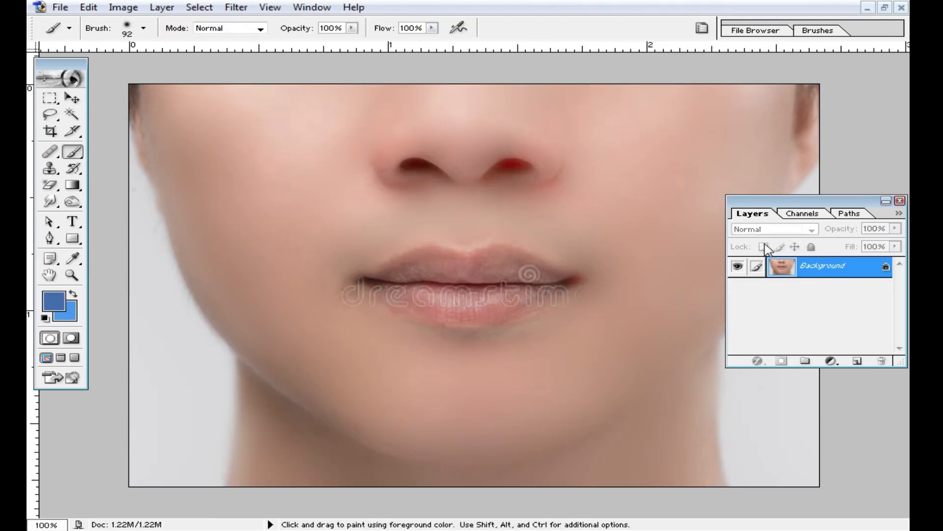
- Close the flattened photo and save its changes as a JPEG named uoi7tu
{"action": "key", "text": "t"}
{"action": "key", "text": "y"}
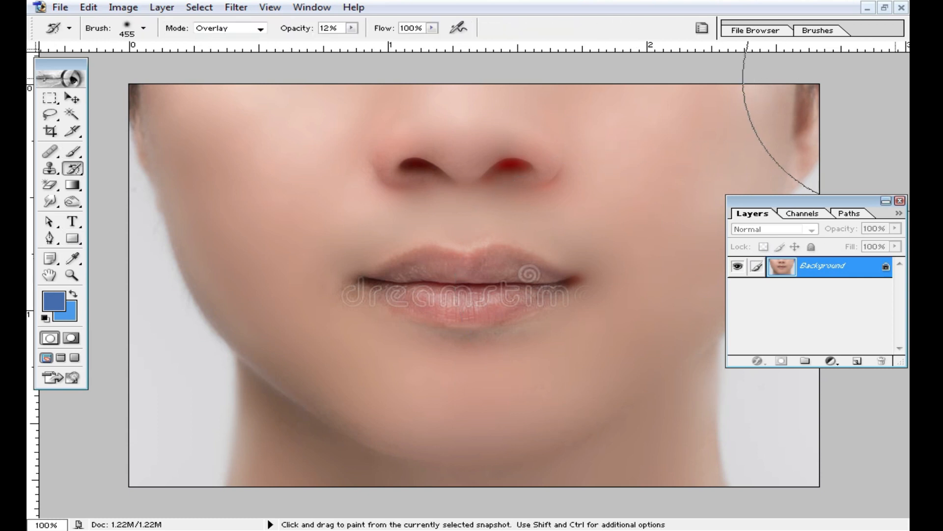
{"action": "left_click", "coordinate": [901, 8]}
{"action": "left_click", "coordinate": [537, 202]}
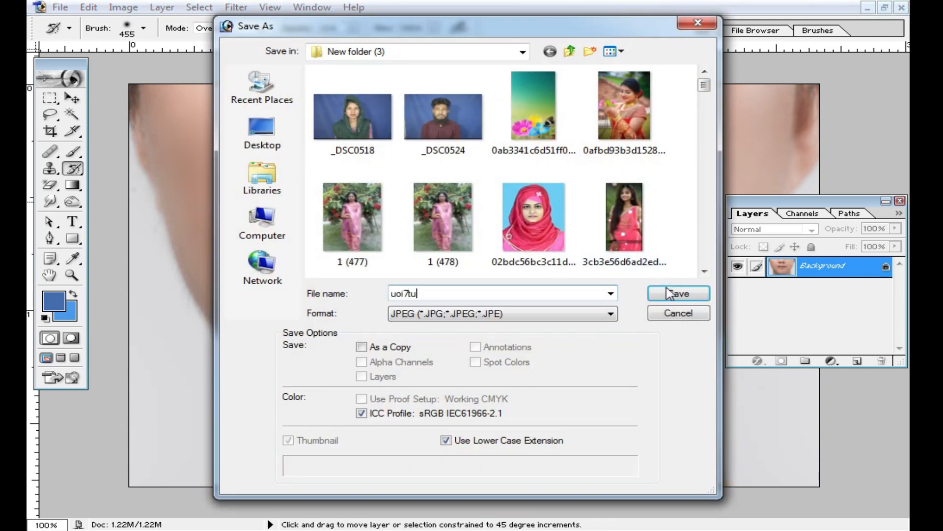
{"action": "left_click", "coordinate": [678, 293]}
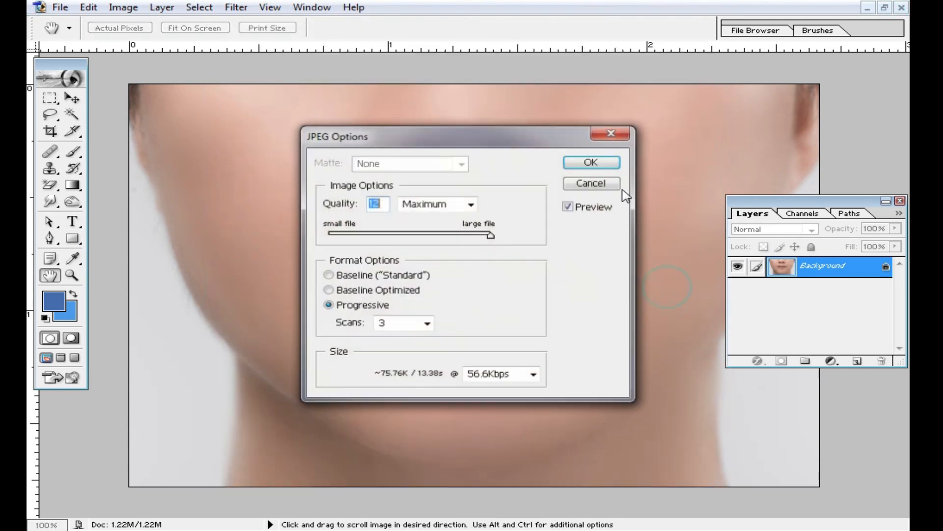